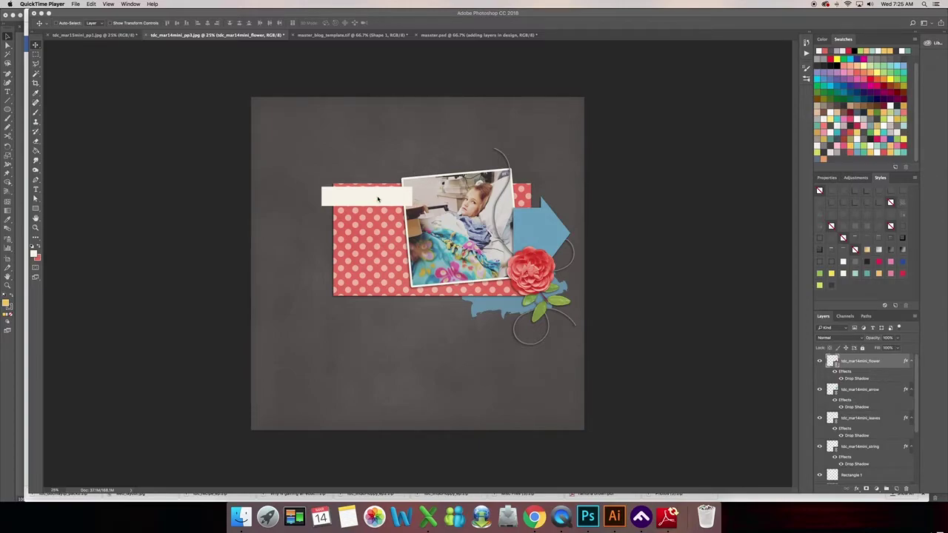
Step: Place the grey grid paper tdc_mar14mini_pp2.jpg as a linked layer directly above the Rectangle 1 layer
scroll(869, 412, down, 4)
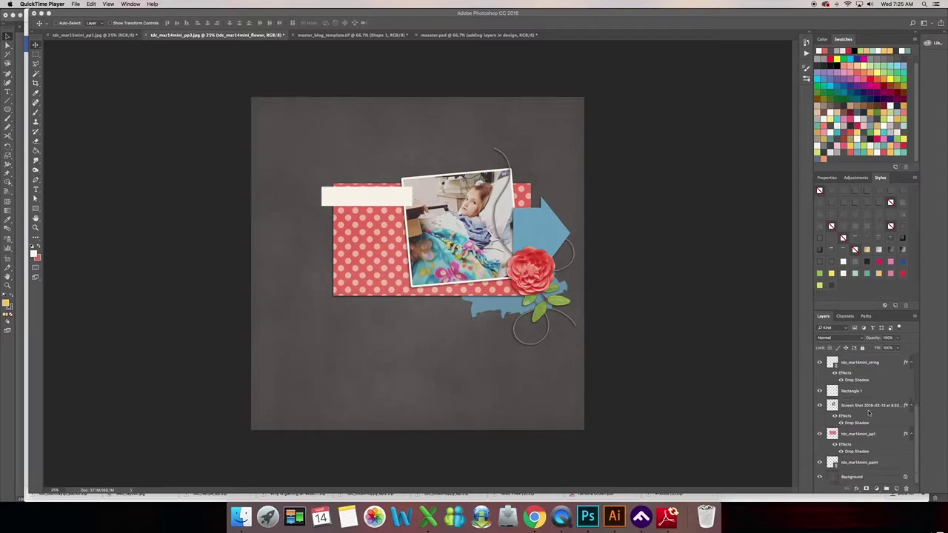
click(869, 392)
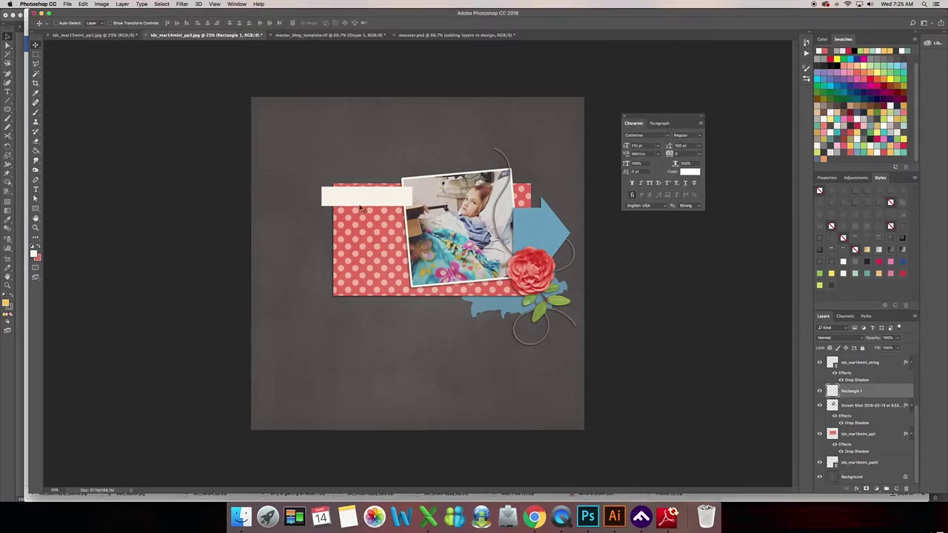
drag(361, 203, 362, 203)
click(67, 5)
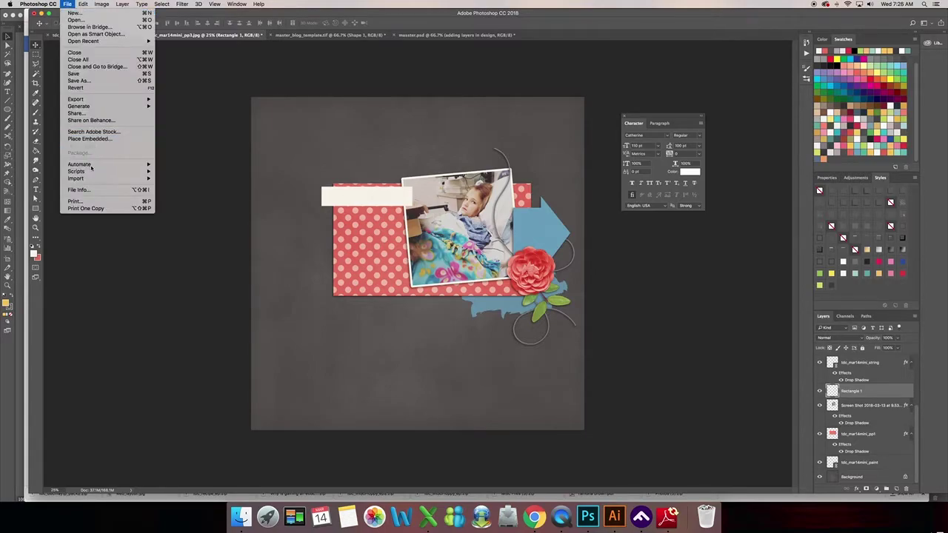
click(97, 142)
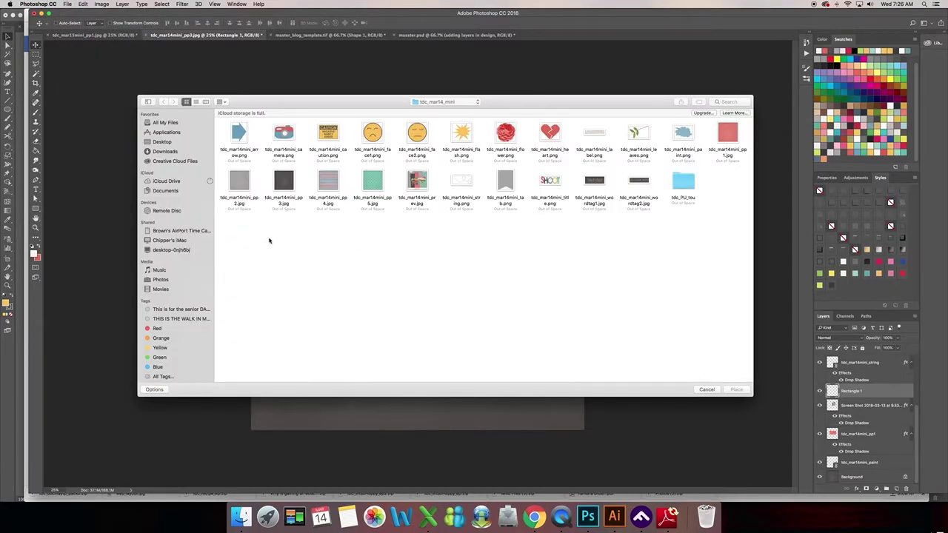
click(242, 183)
click(256, 187)
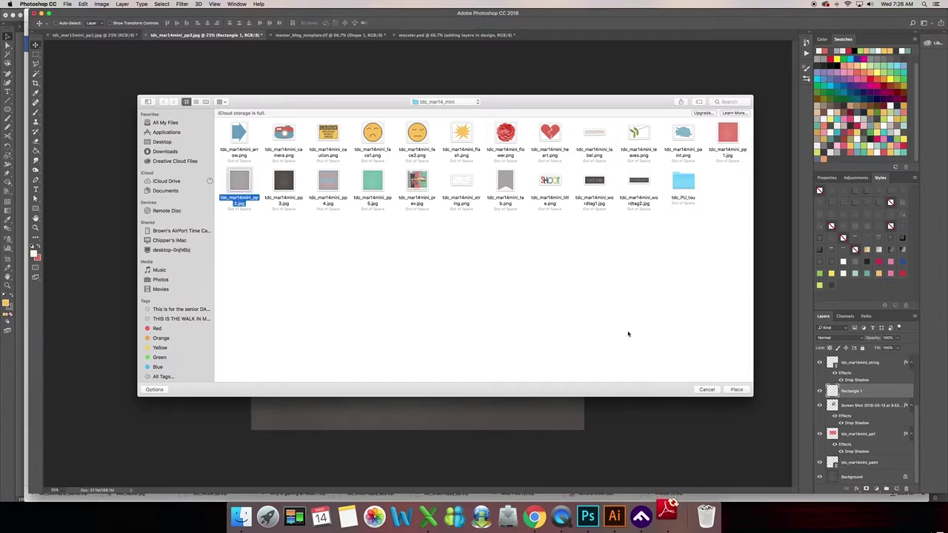
key(Return)
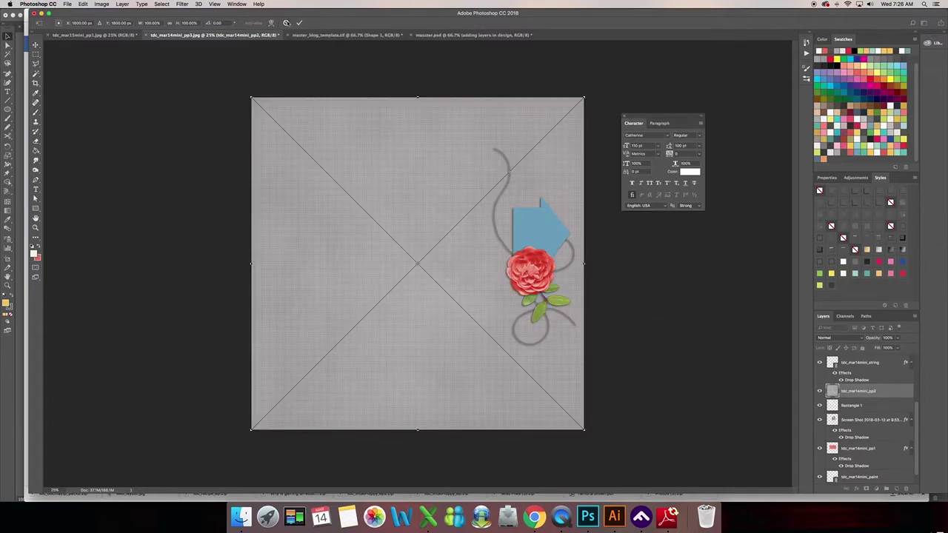
click(300, 23)
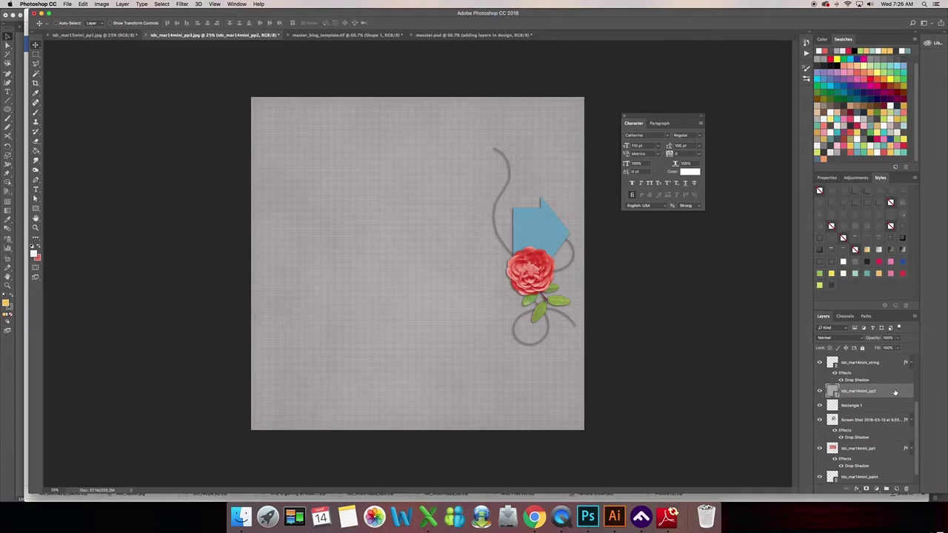
Step: Clip the grey paper to Rectangle 1 and apply the drop shadow style to the rectangle
right_click(896, 393)
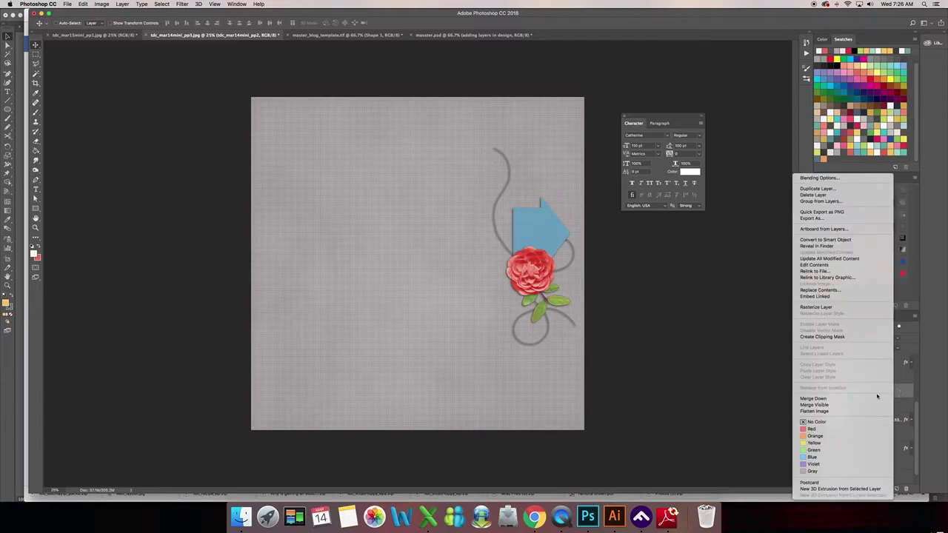
click(829, 337)
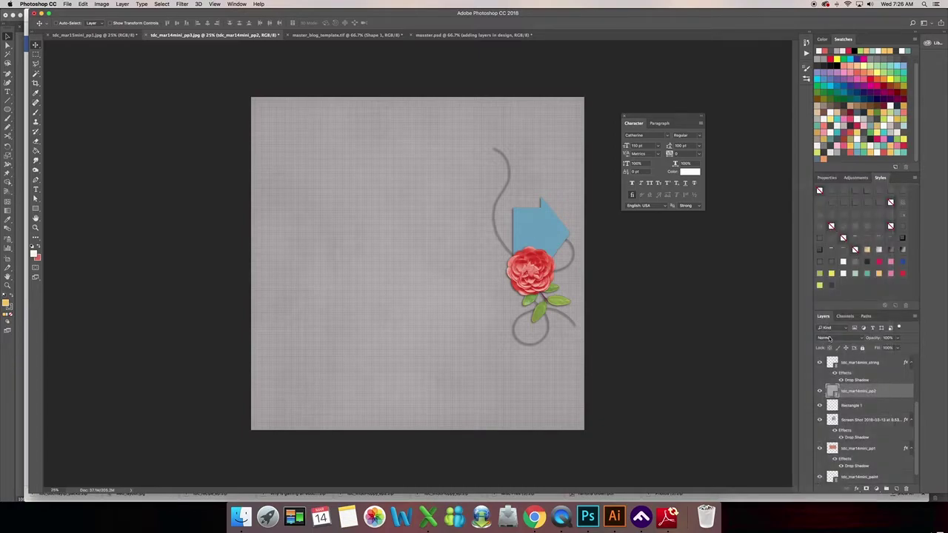
click(884, 407)
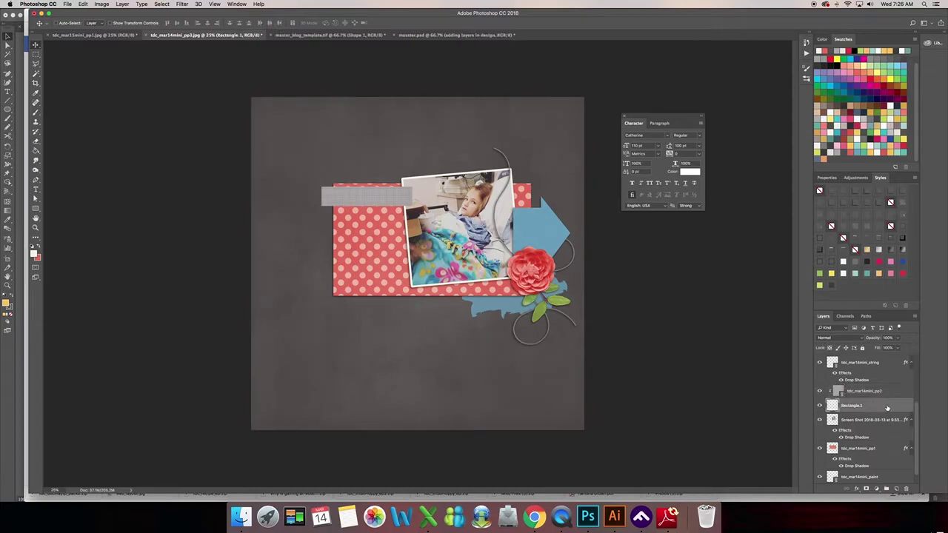
click(844, 191)
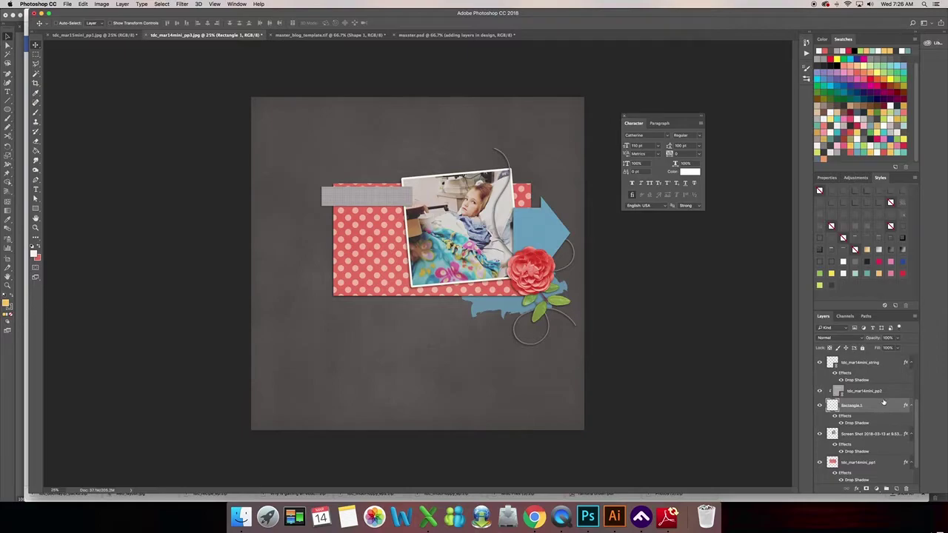
Step: Rotate the Rectangle 1 strip about 3.8 degrees counterclockwise, with transform controls shown for layers
click(111, 23)
key(super+t)
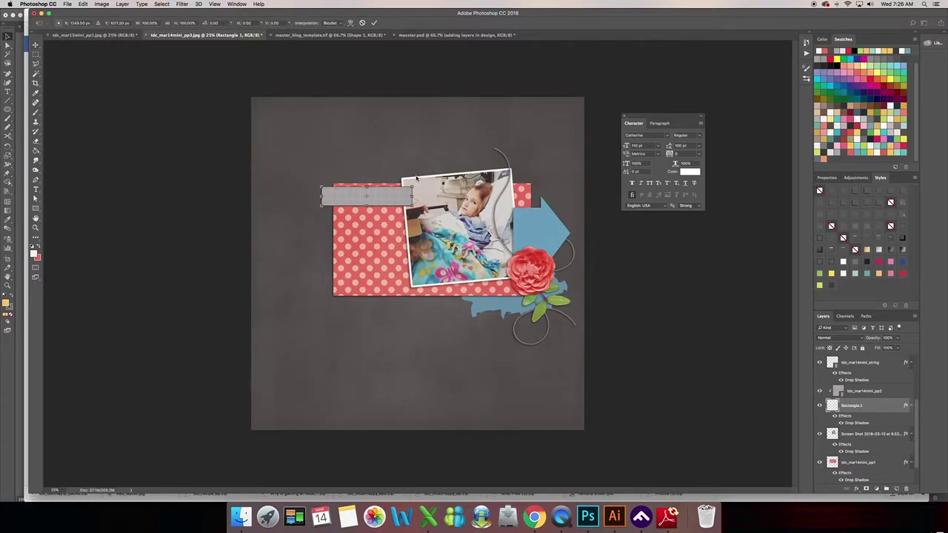
drag(417, 178, 418, 181)
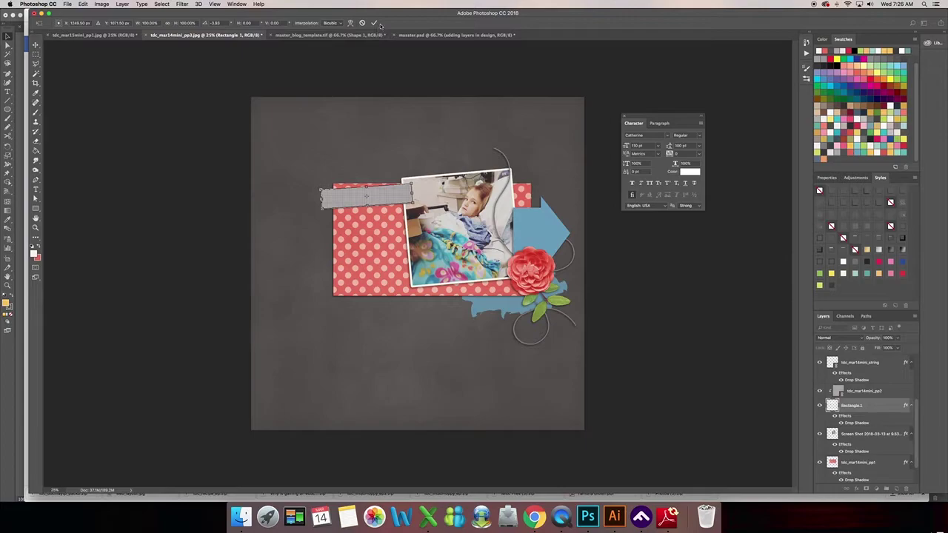
key(Return)
Step: Rotate the clipped tdc_mar14mini_pp2 paper about 3.3 degrees counterclockwise so its pattern follows the tilted strip
click(891, 391)
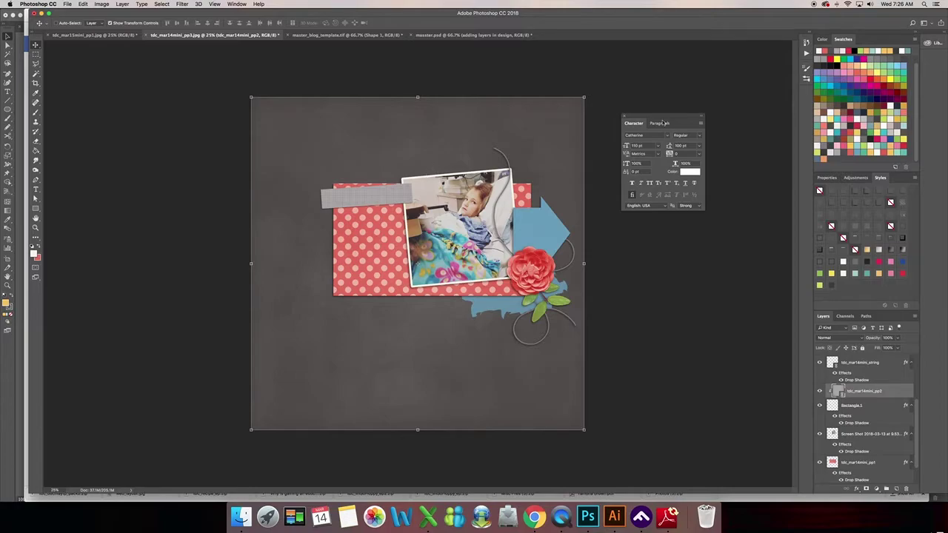
click(591, 93)
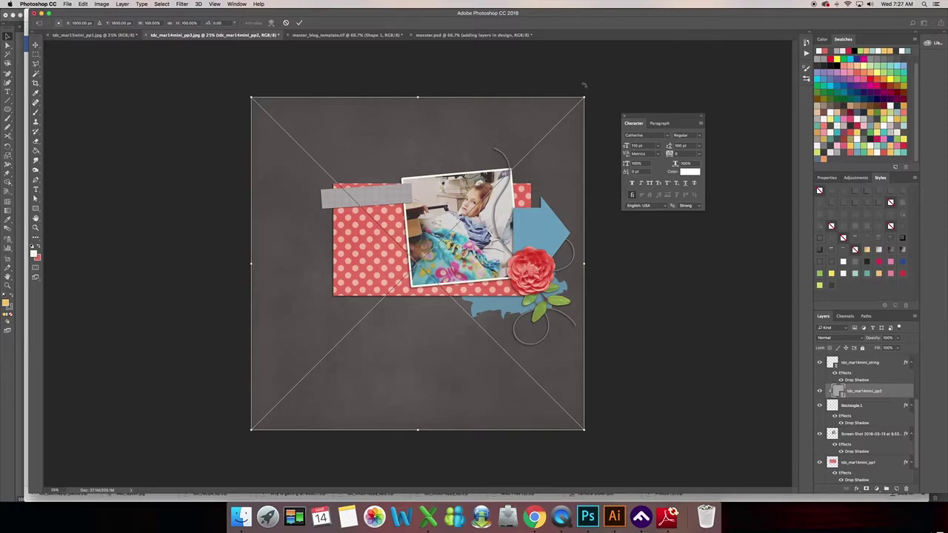
drag(590, 91, 582, 79)
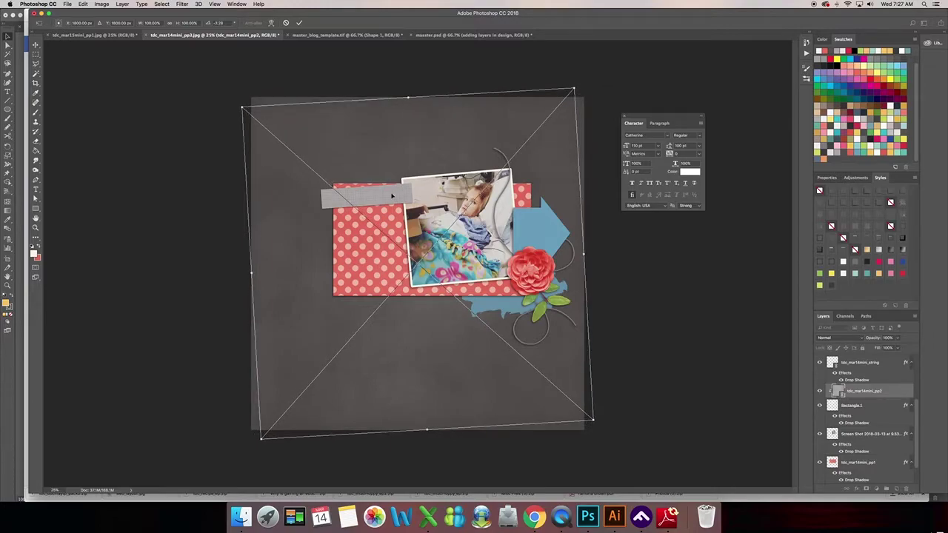
click(299, 23)
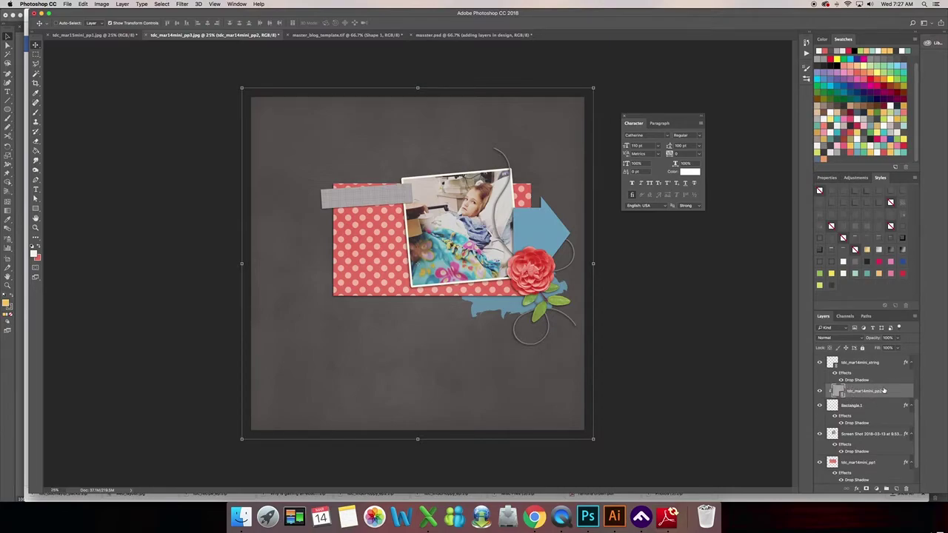
Step: On a new layer above the grey paper, draw a white rectangle about 1075 by 210 px overlapping the grey strip's lower edge, and rasterize it
click(893, 489)
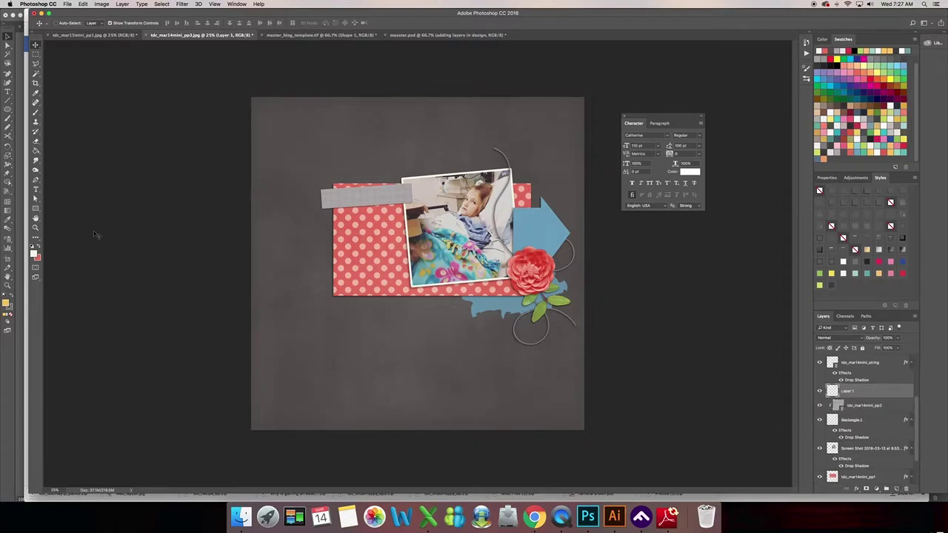
click(36, 210)
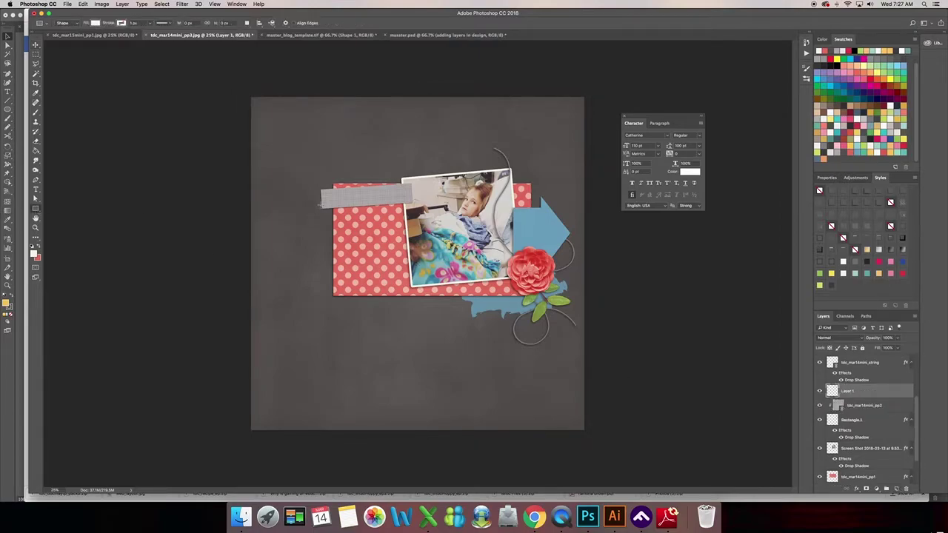
drag(319, 205, 418, 220)
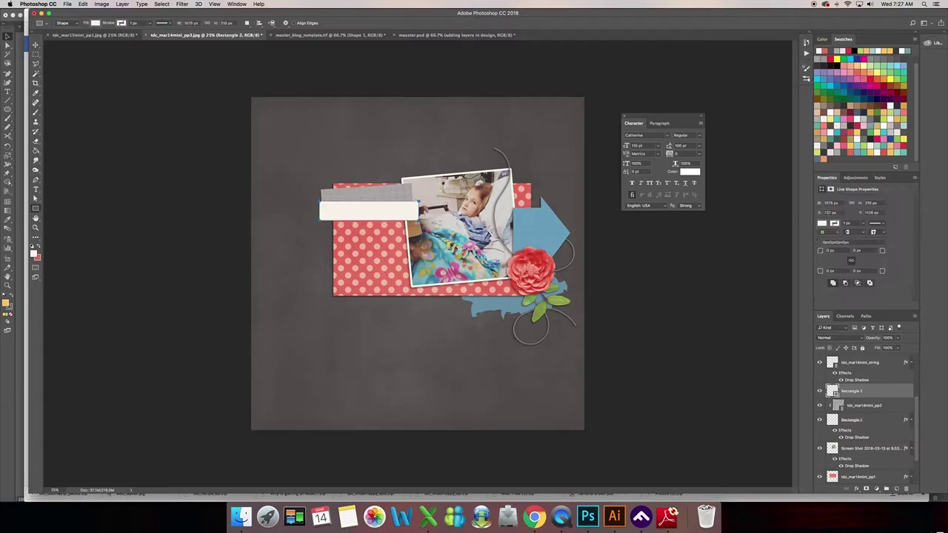
right_click(879, 391)
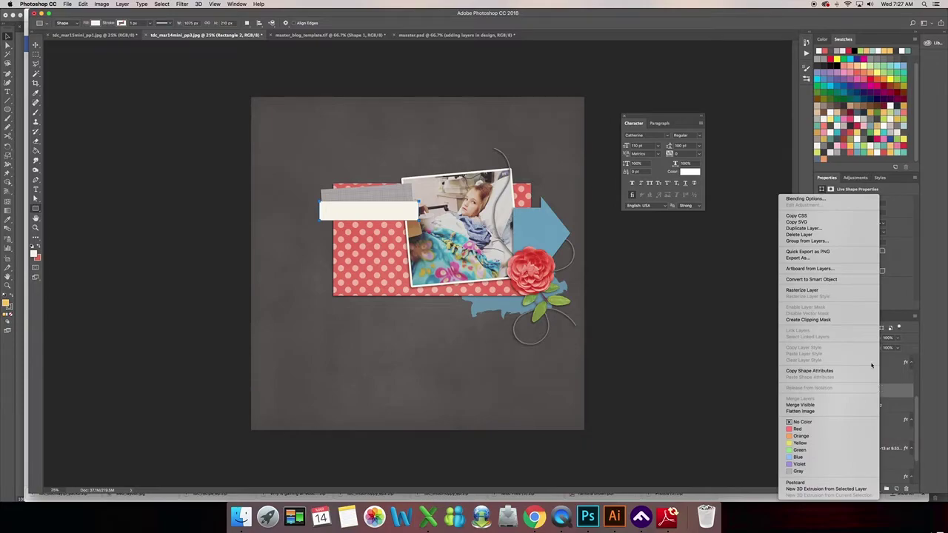
click(807, 289)
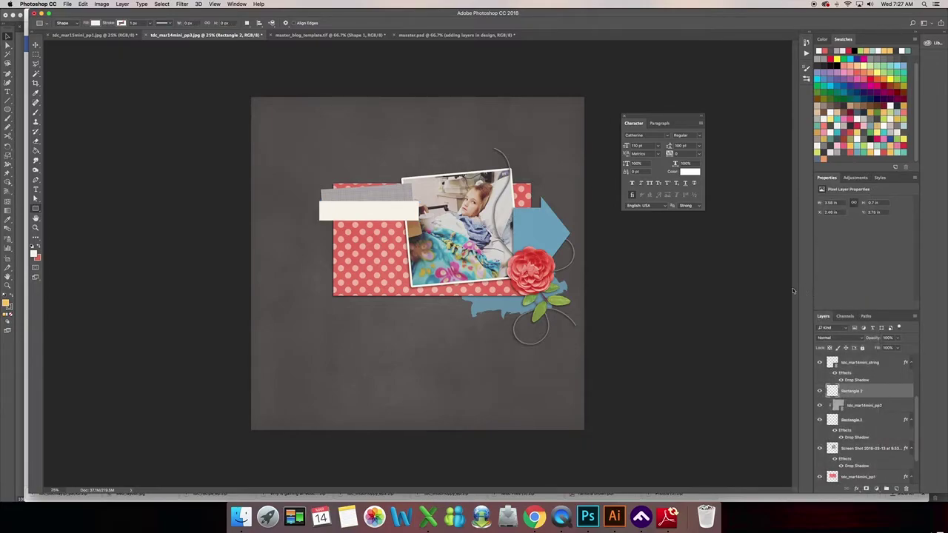
Step: Place the striped paper tdc_mar14mini_pp4.jpg as a linked layer above the Rectangle 2 layer
click(35, 45)
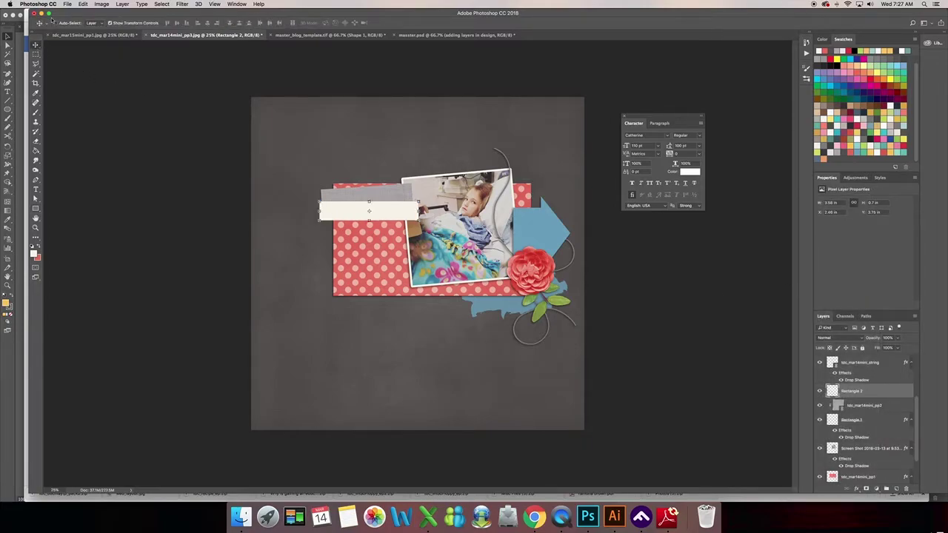
click(67, 5)
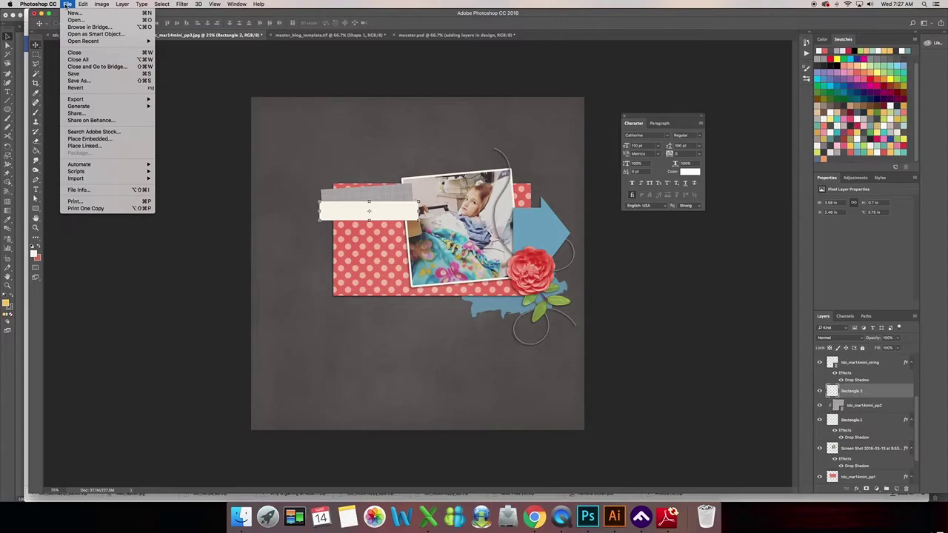
click(105, 147)
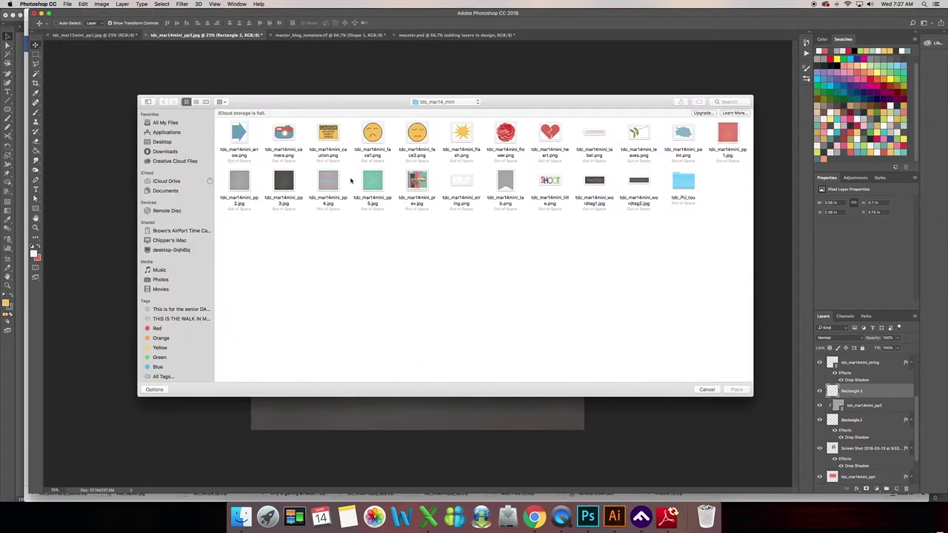
click(330, 183)
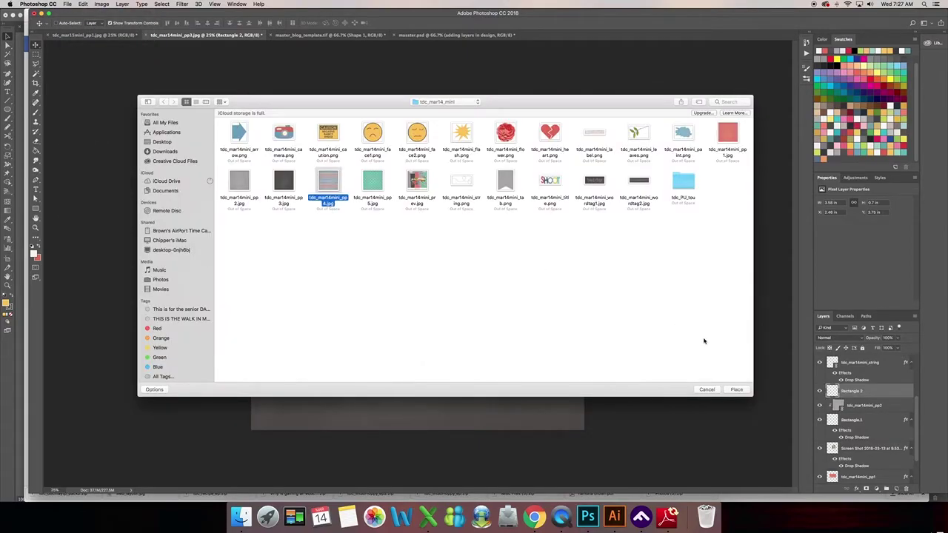
click(738, 388)
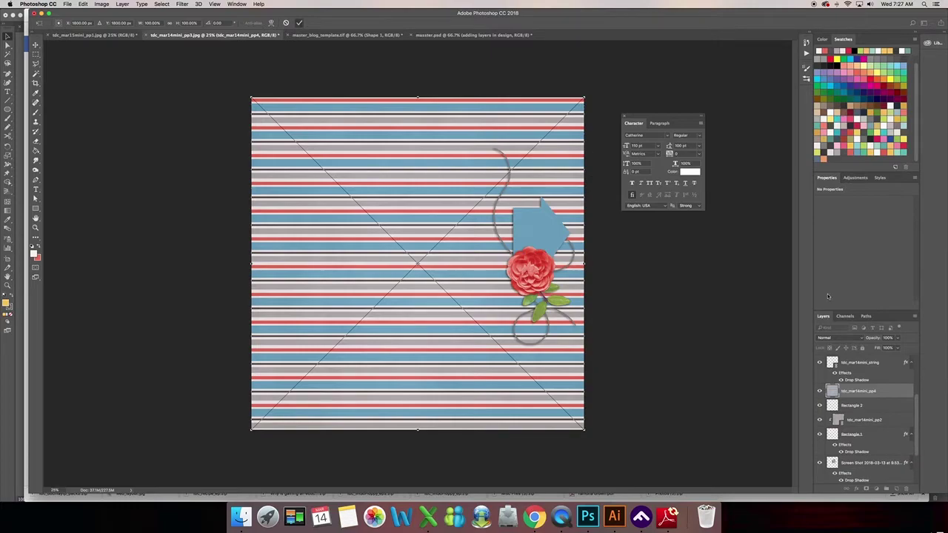
key(Return)
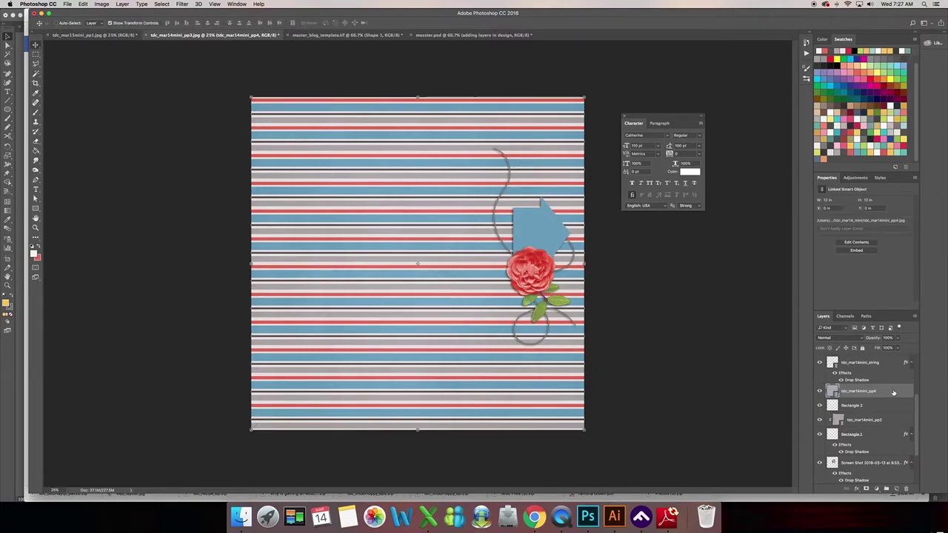
Step: Clip the striped paper to Rectangle 2, apply the drop shadow style to the rectangle, and hide the transform controls
right_click(893, 391)
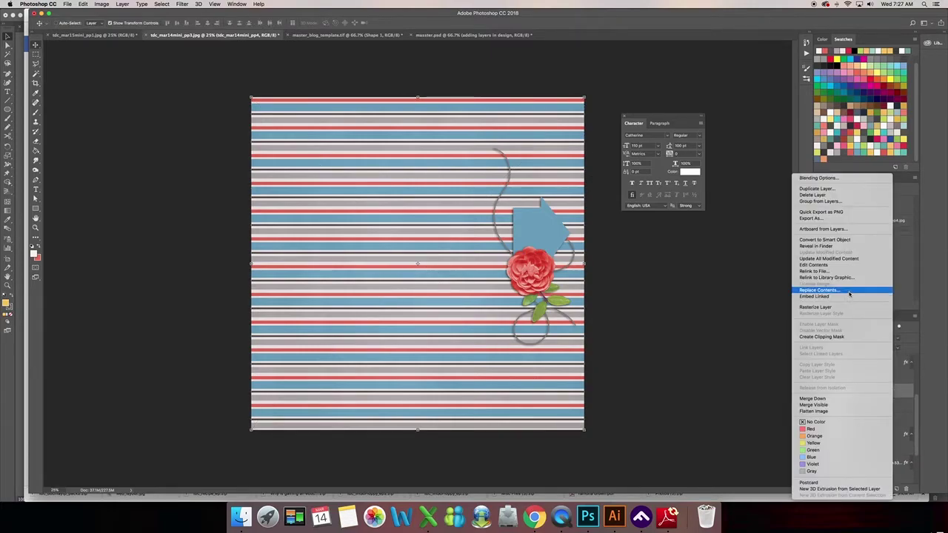
click(845, 337)
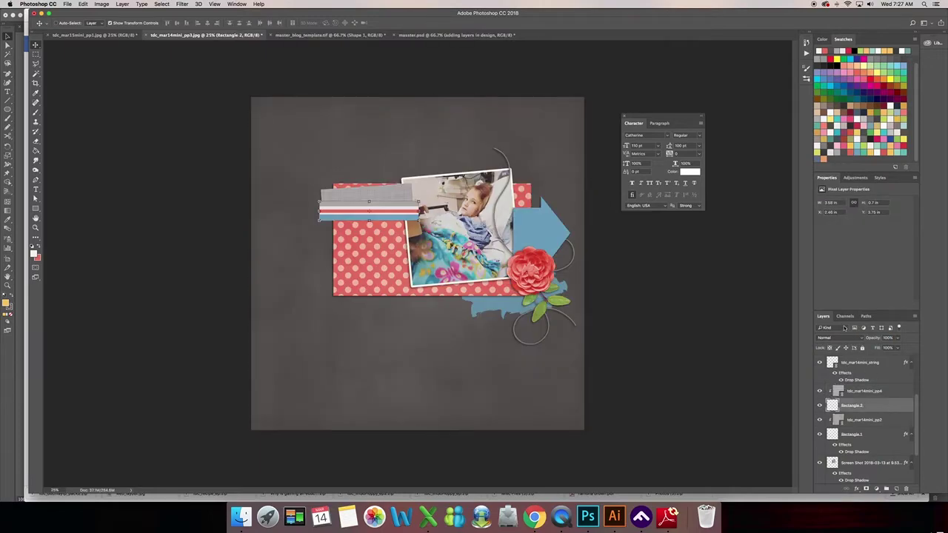
click(880, 178)
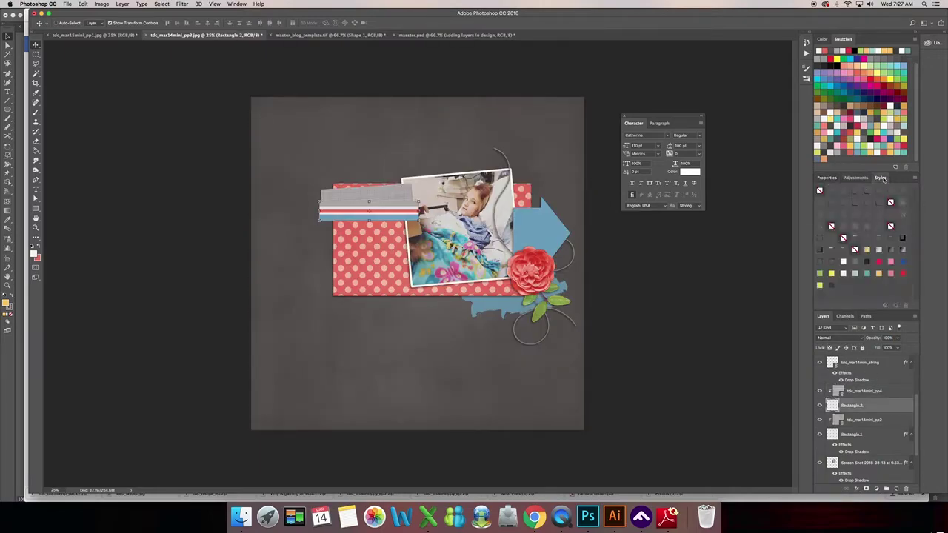
click(843, 192)
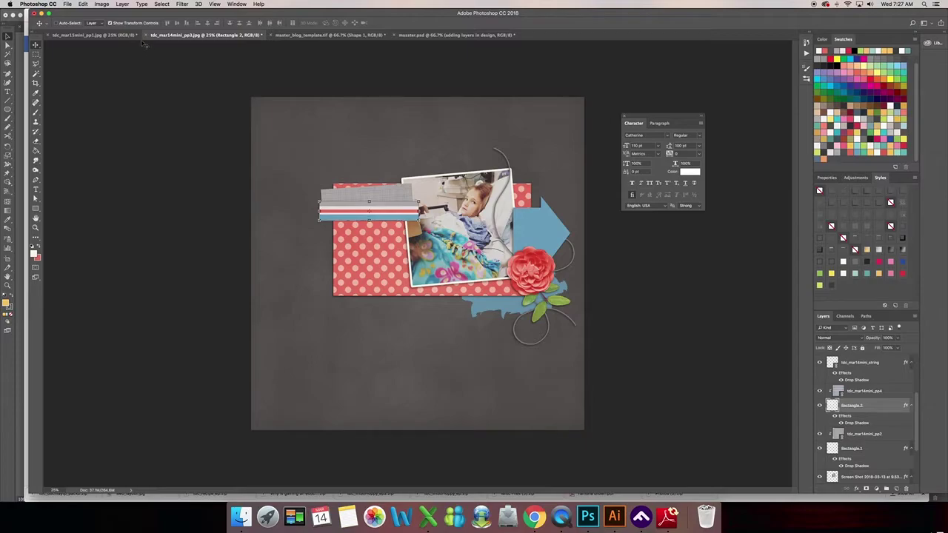
click(110, 24)
Step: On a new layer above the tdc_mar14mini_pp4 paper, draw a white rectangle about 1165 by 210 px over the striped strip's lower edge
click(873, 393)
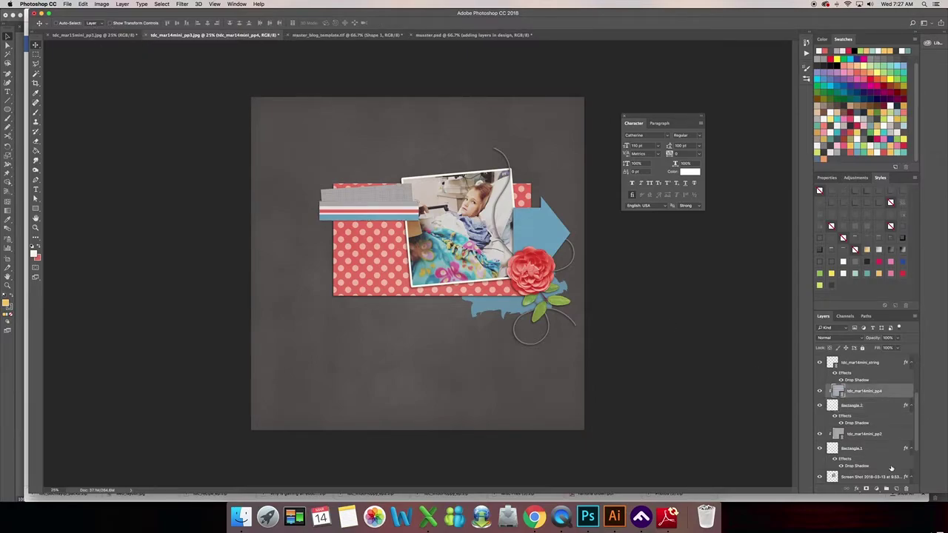
click(895, 489)
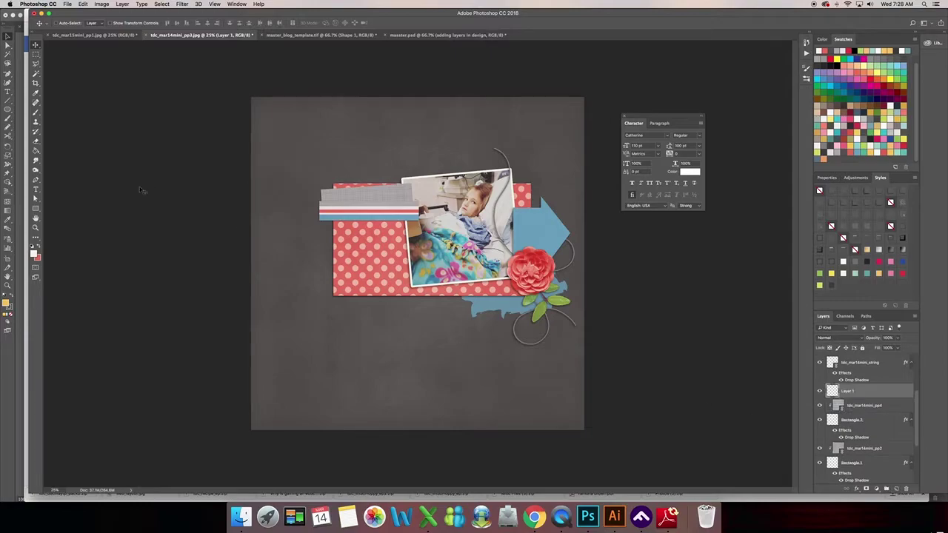
click(36, 208)
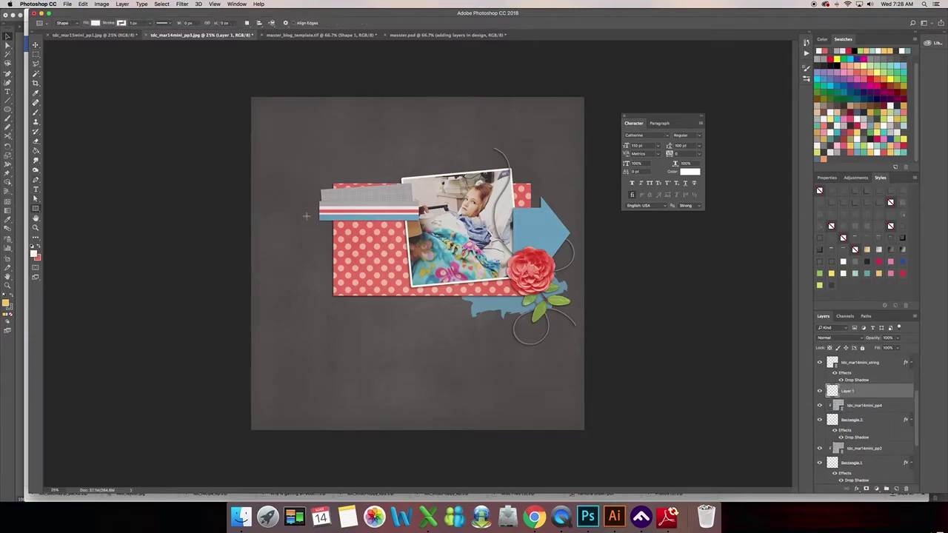
drag(316, 212, 425, 232)
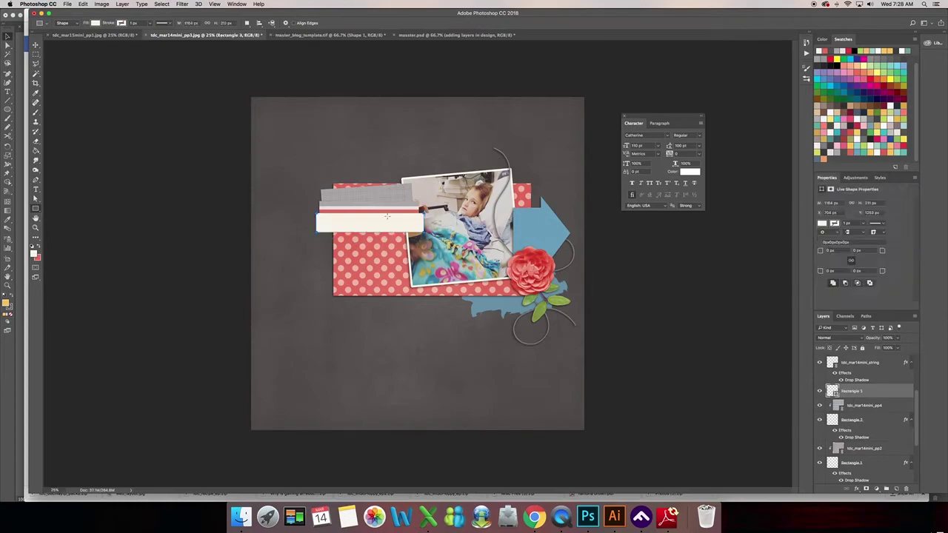
Step: Rotate the new white rectangle about 2 degrees clockwise and rasterize its layer
click(35, 46)
click(111, 23)
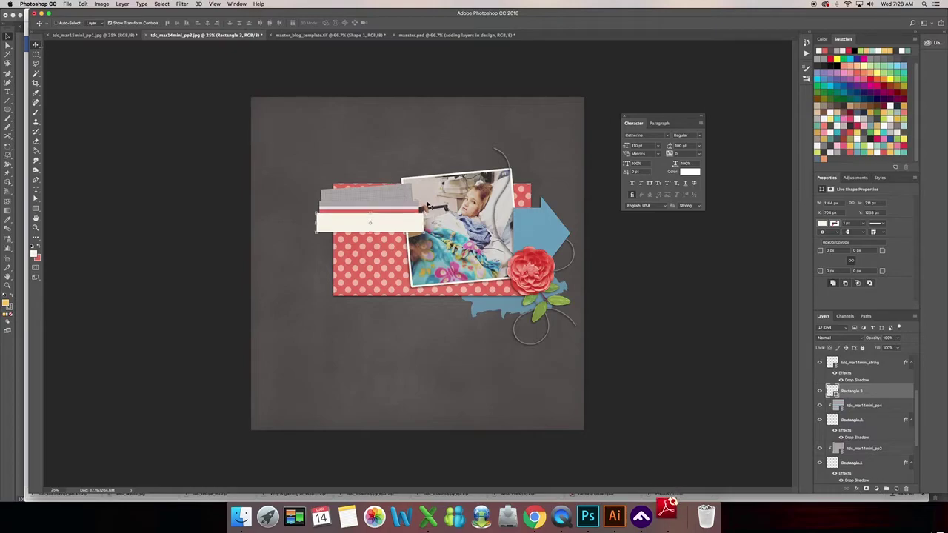
drag(427, 210, 427, 212)
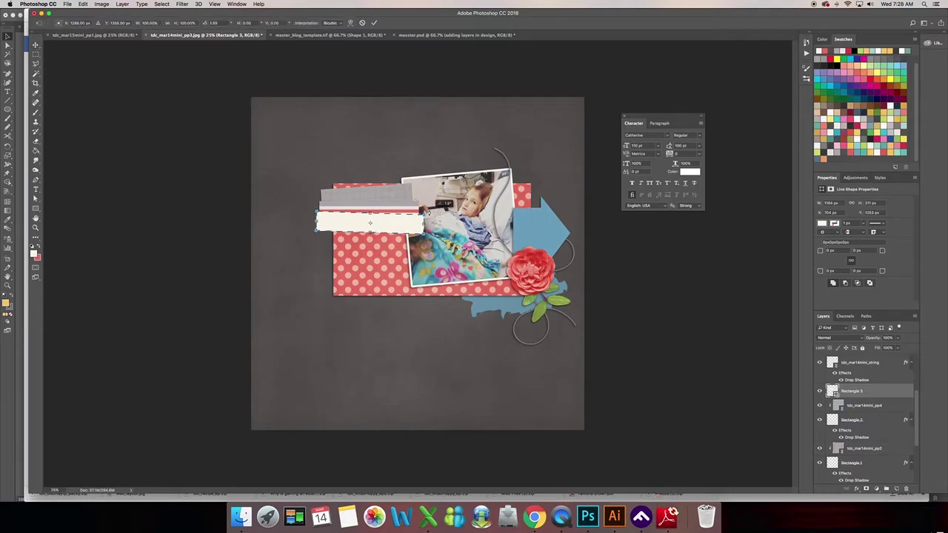
click(374, 23)
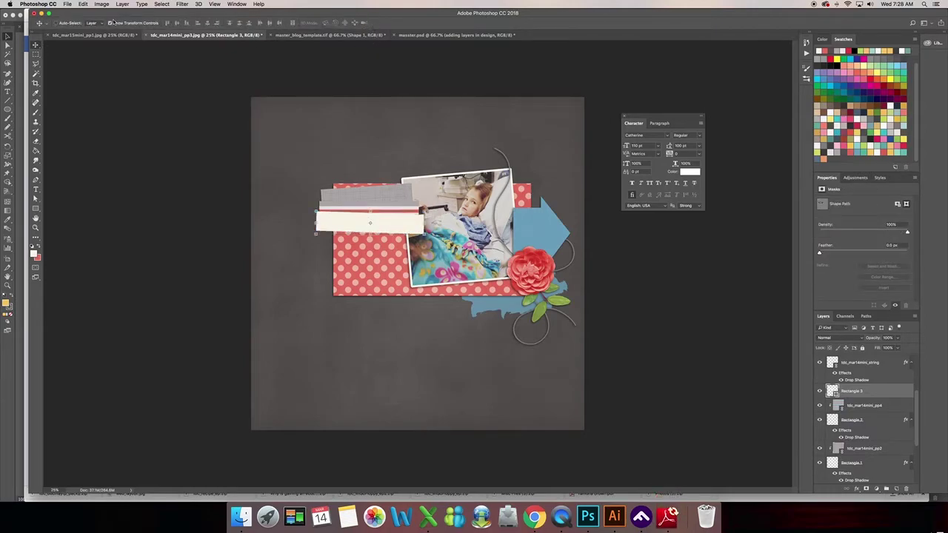
right_click(874, 390)
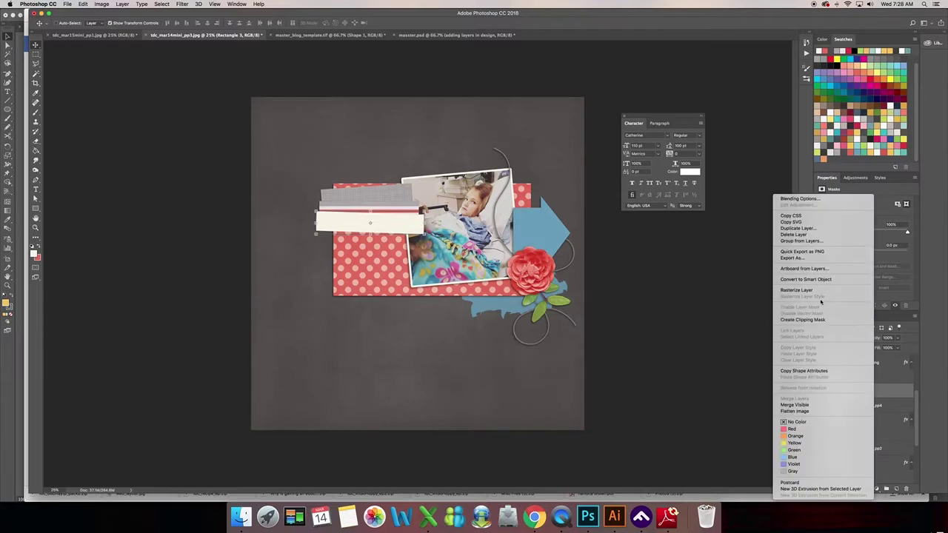
click(796, 289)
Step: Place the green face-patterned paper tdc_mar14mini_pp5.jpg as a linked layer above Rectangle 3
click(66, 5)
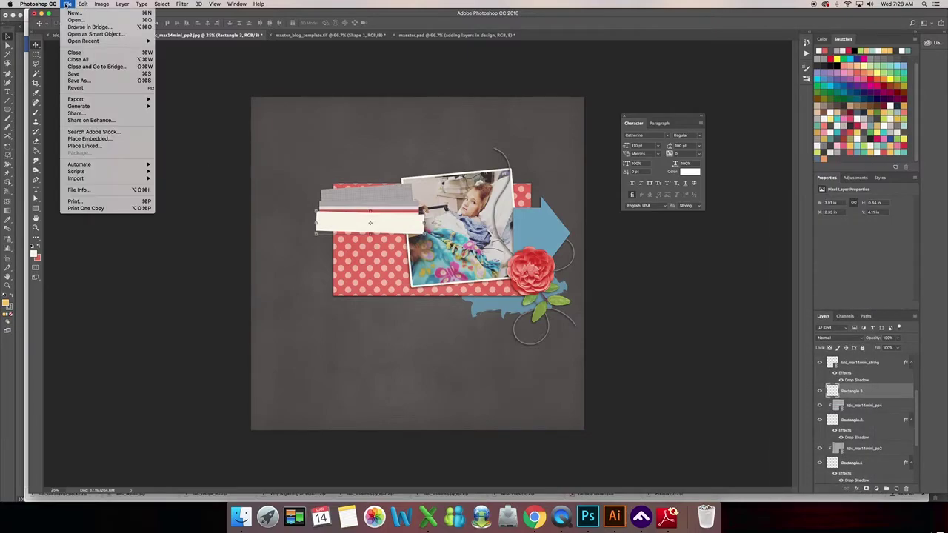
click(88, 145)
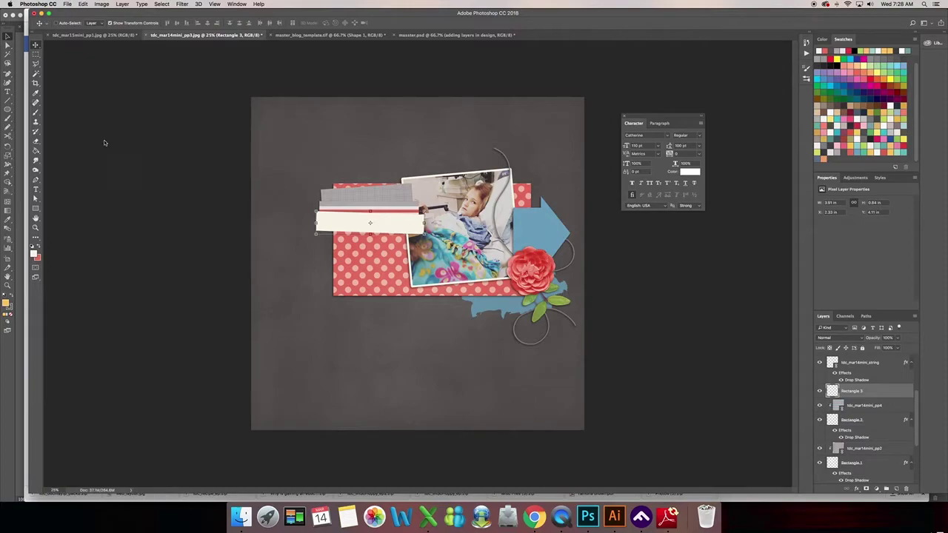
click(374, 182)
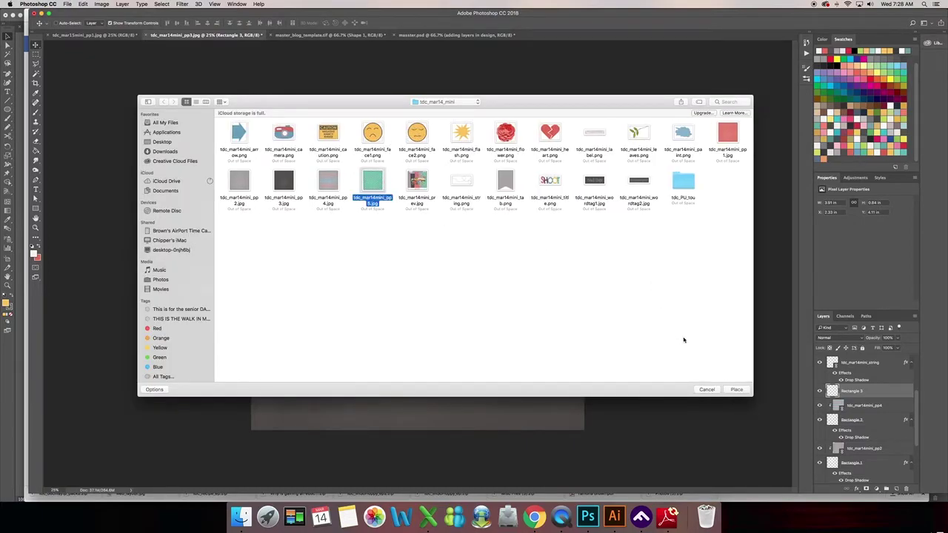
click(738, 389)
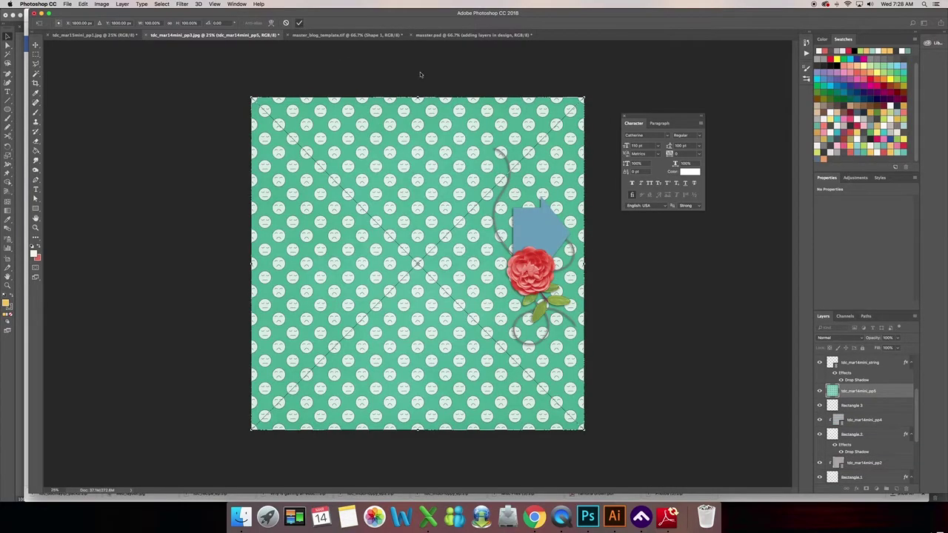
key(Return)
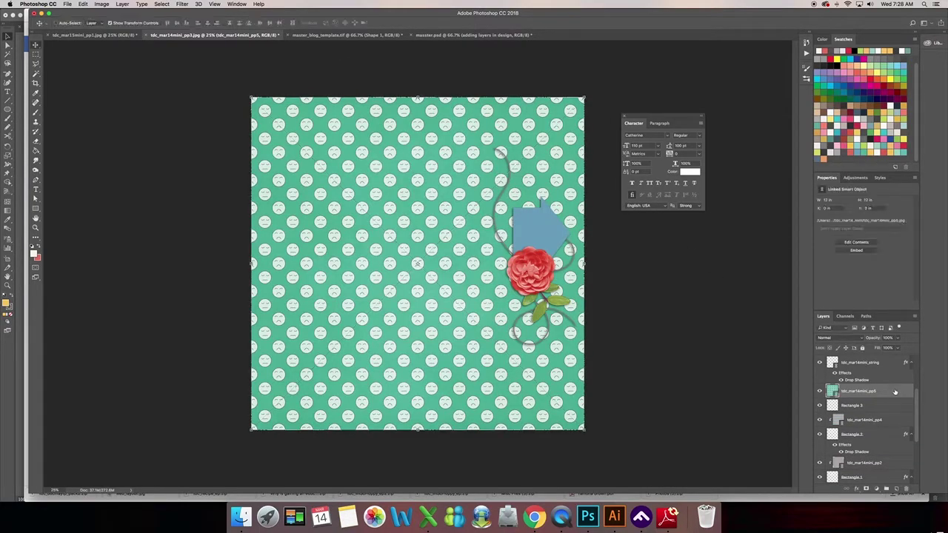
Step: Rasterize the green tdc_mar14mini_pp5 paper layer and clip it to Rectangle 3
right_click(895, 392)
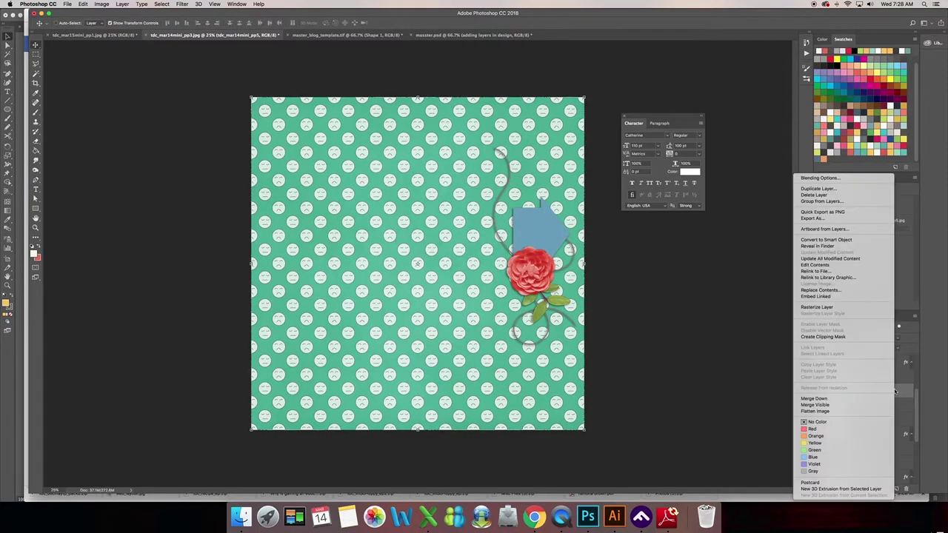
click(825, 307)
right_click(875, 386)
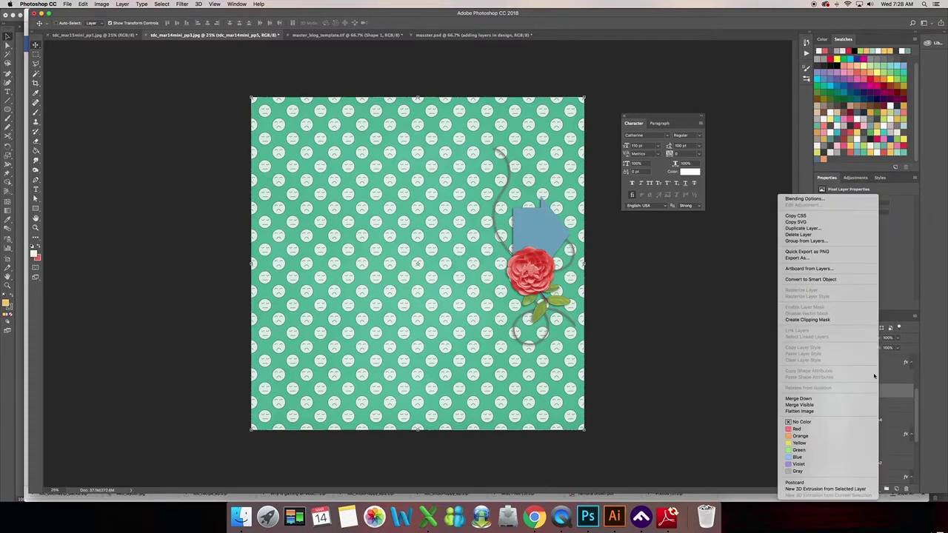
click(818, 320)
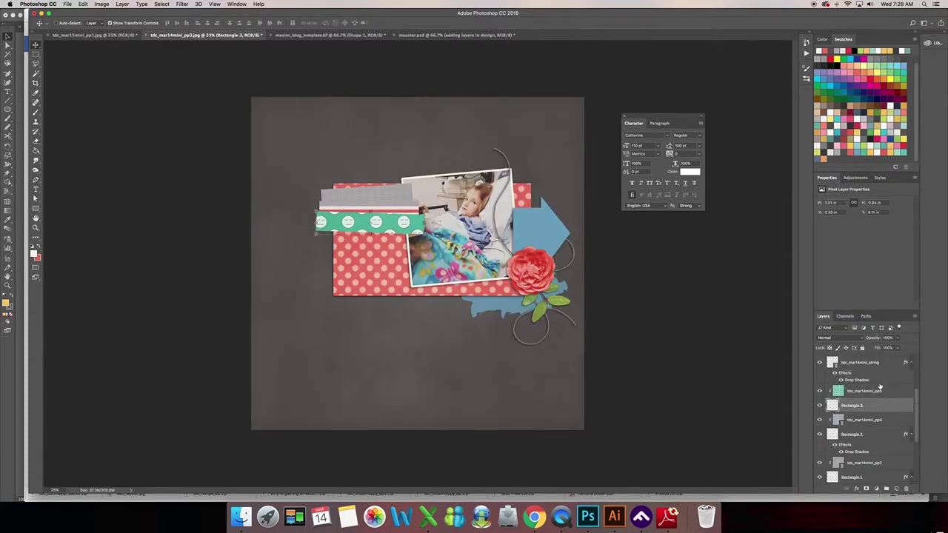
Step: Apply the drop shadow style to Rectangle 3 and hide the transform controls
click(879, 177)
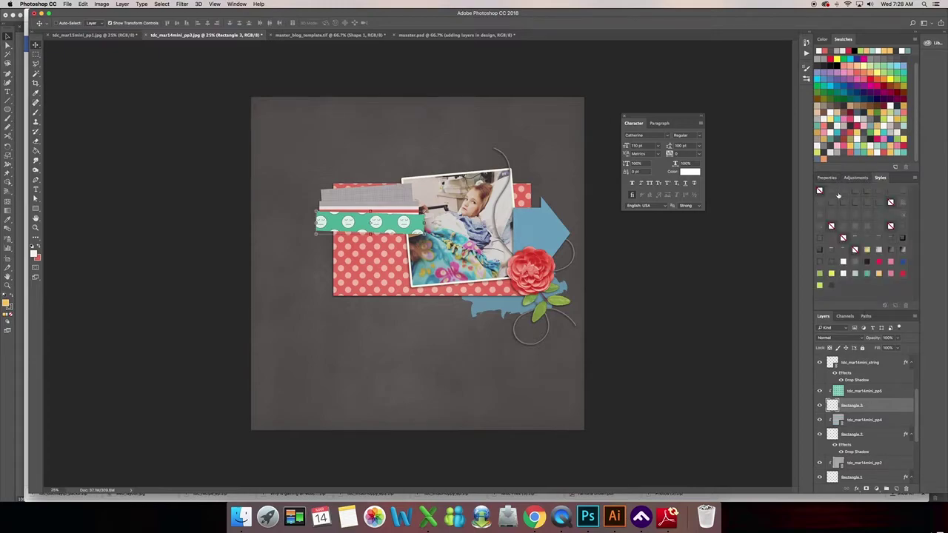
click(843, 190)
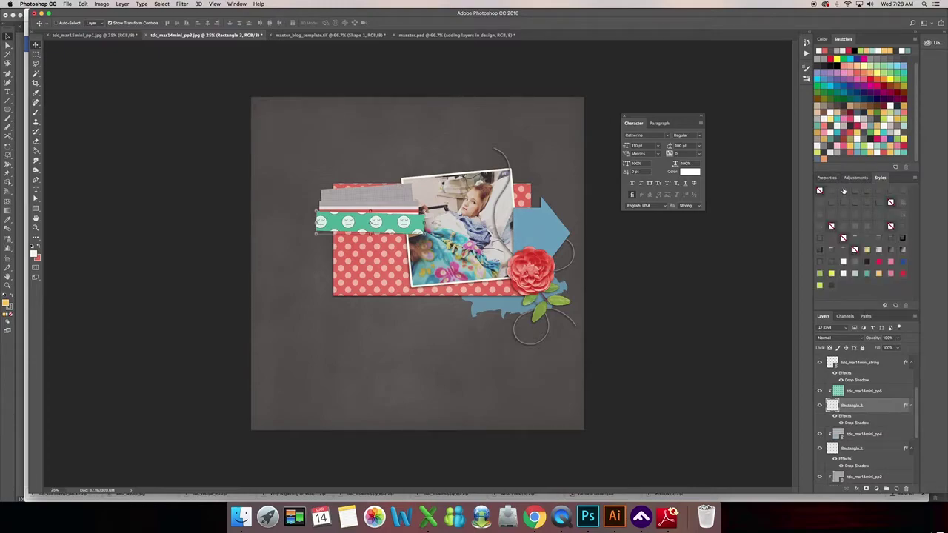
click(109, 23)
Step: On a new layer above the tdc_mar14mini_pp4 paper, draw a white rectangle about 1030 by 257 px tucked under the green strip's lower edge
scroll(870, 433, down, 2)
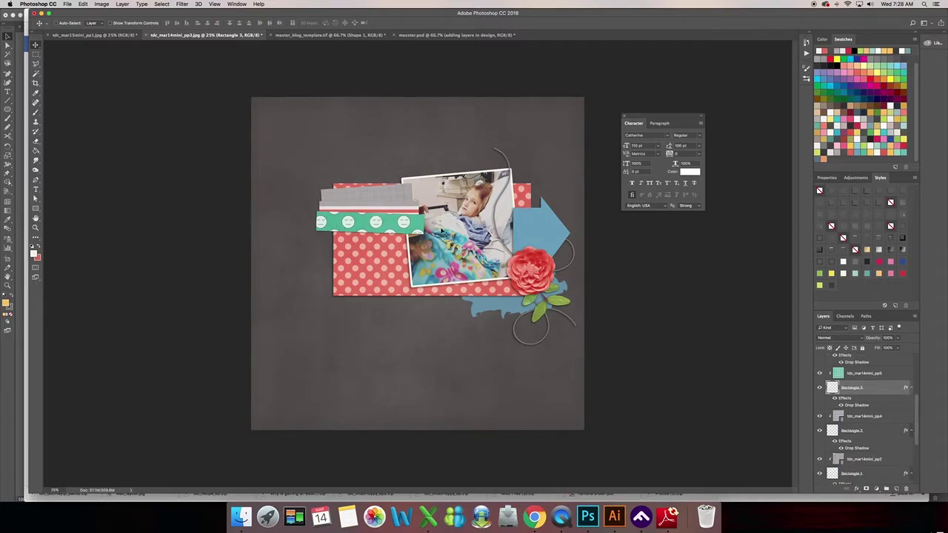
click(884, 418)
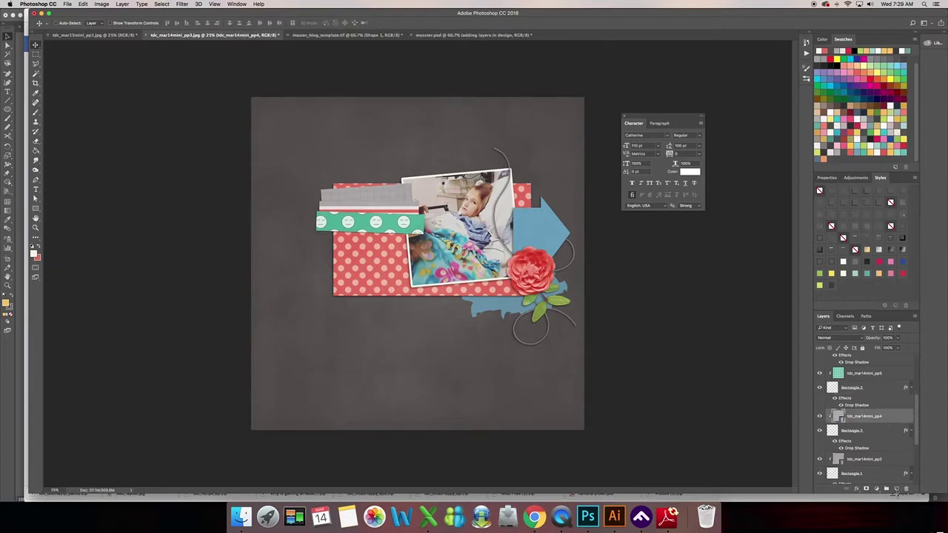
click(896, 489)
click(35, 208)
drag(320, 225, 420, 249)
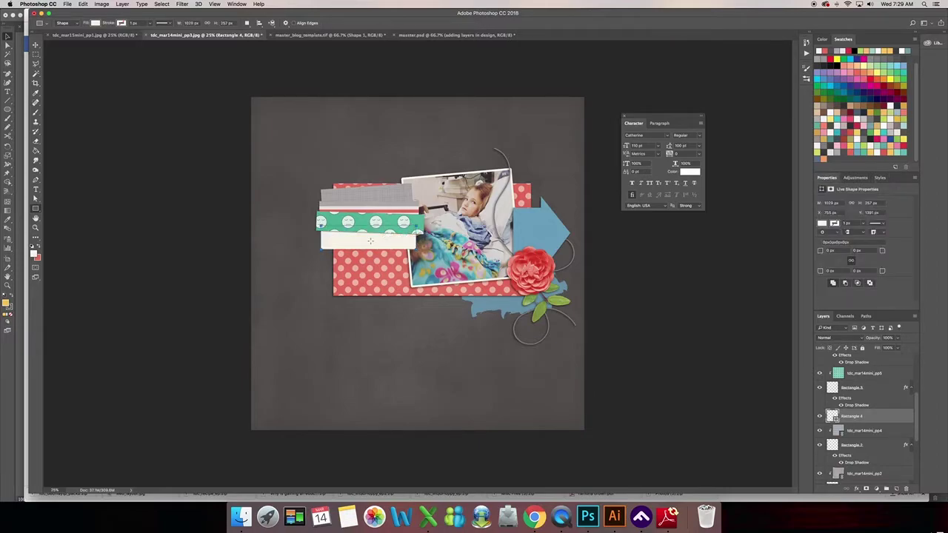
click(35, 46)
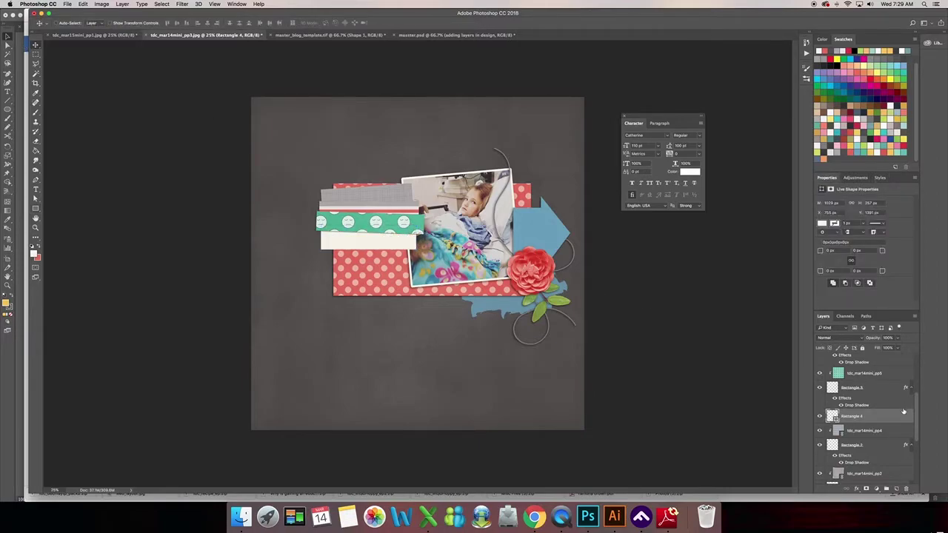
Step: Place the red polka-dot paper tdc_mar14mini_pp1.jpg as a linked layer above Rectangle 4
click(66, 4)
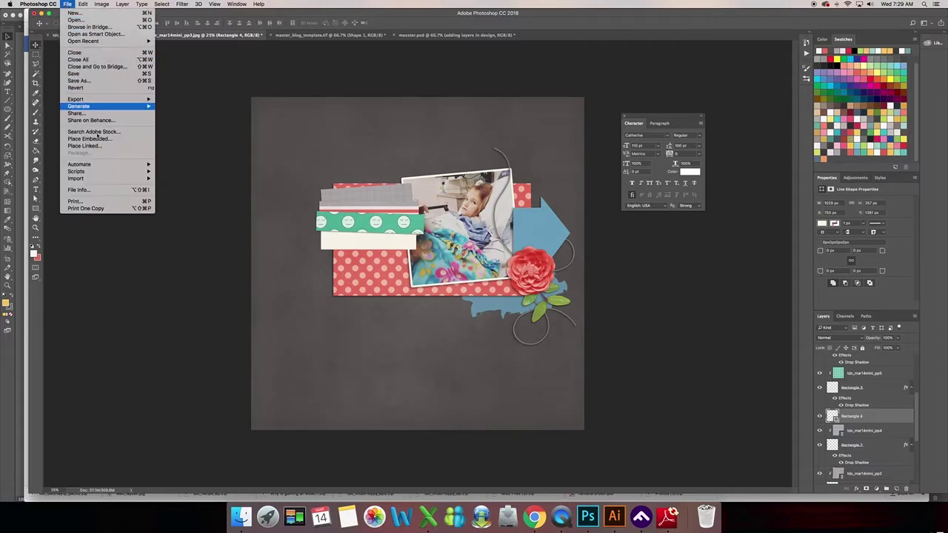
click(99, 148)
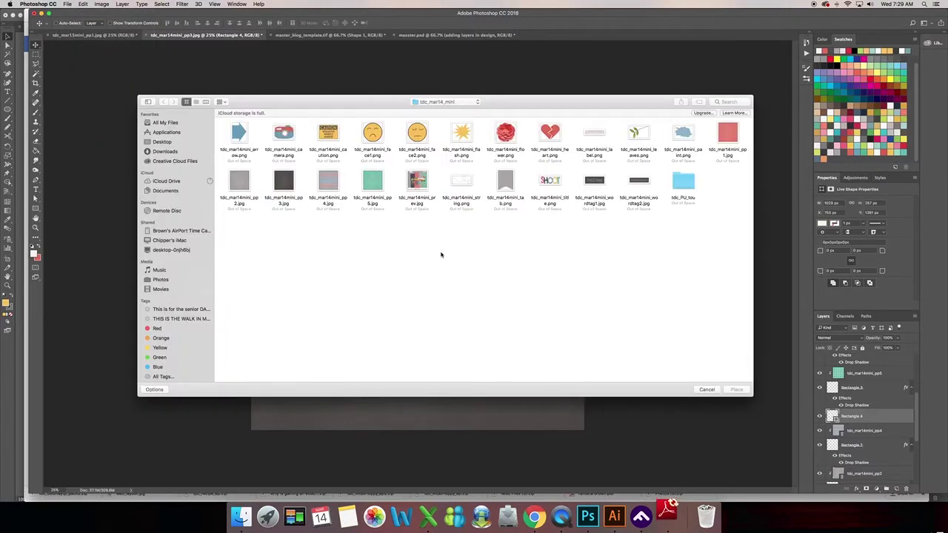
click(722, 133)
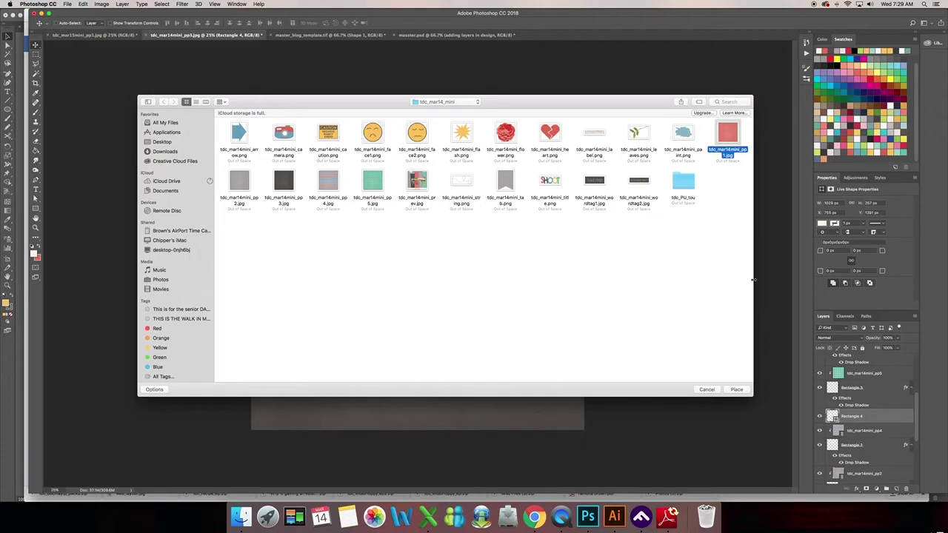
click(736, 389)
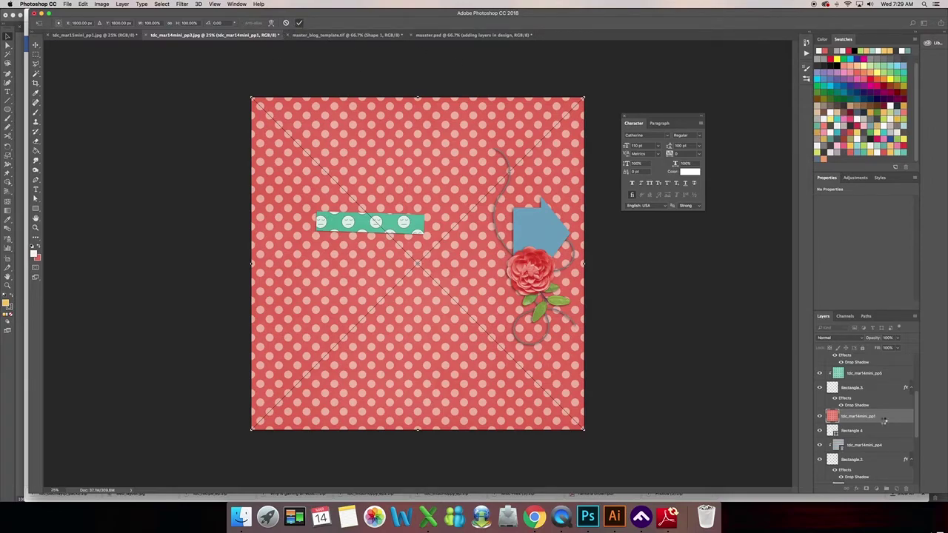
key(Return)
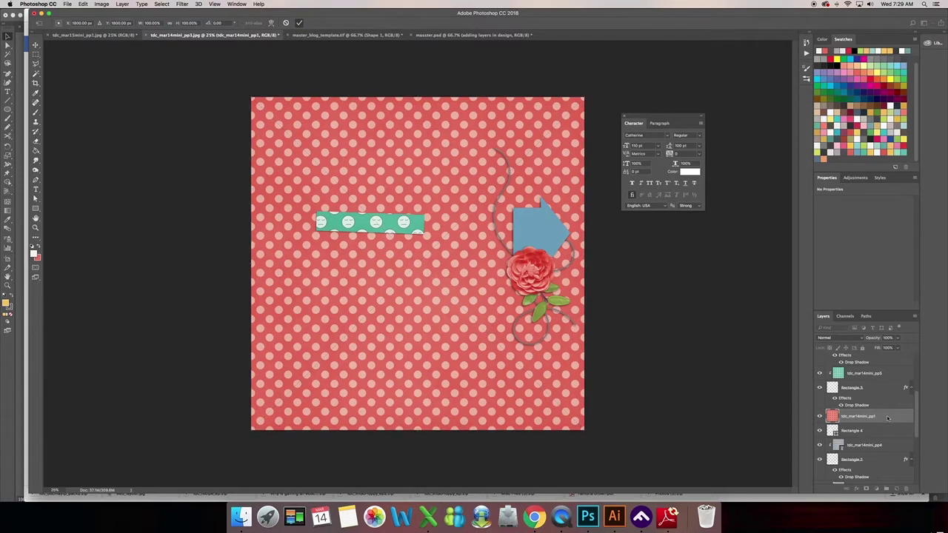
Step: Clip the red polka-dot paper to Rectangle 4 and apply the drop shadow style to the rectangle
right_click(889, 419)
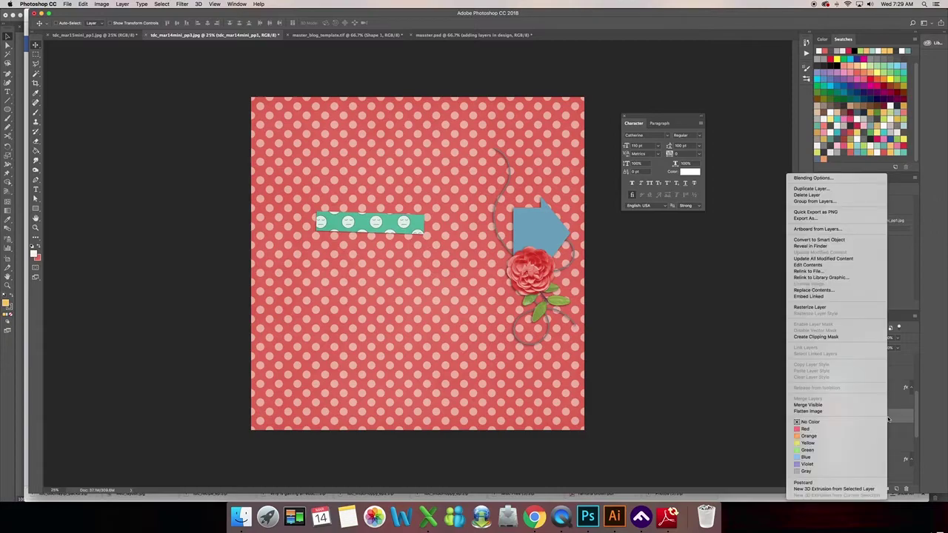
click(838, 338)
click(891, 432)
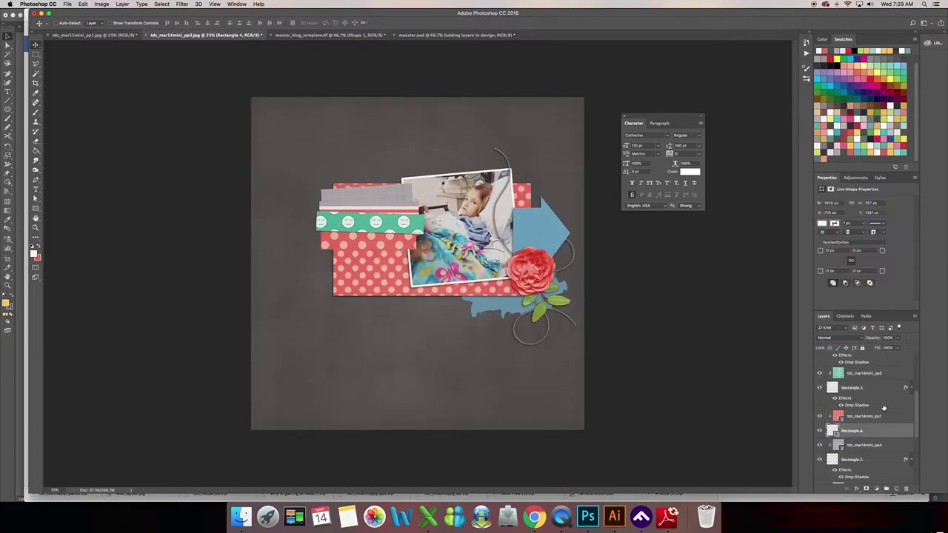
click(880, 177)
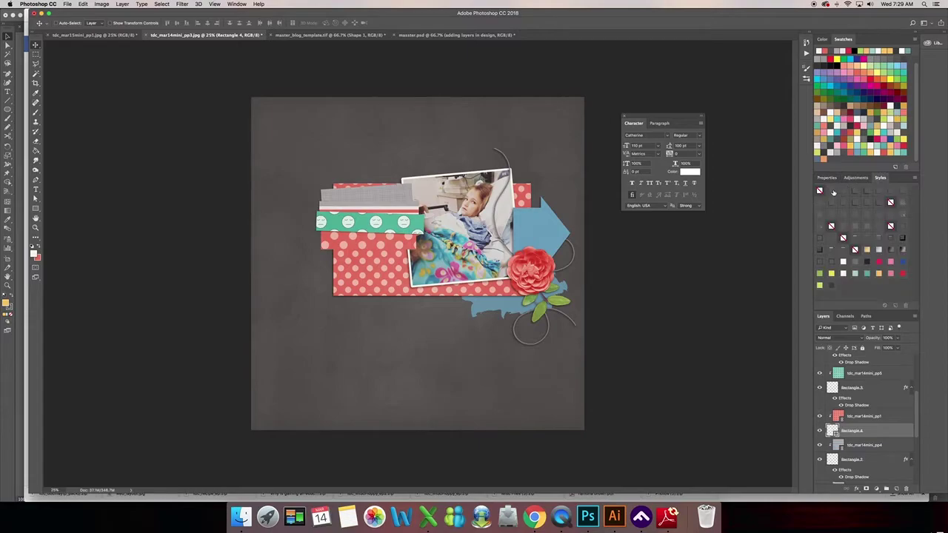
click(832, 191)
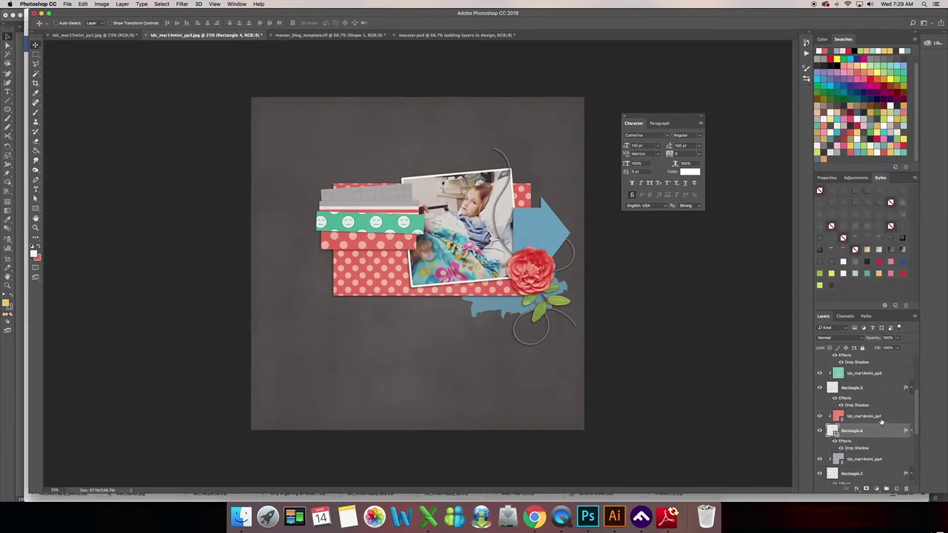
Step: On a new layer above the green tdc_mar14mini_pp5 paper, draw a white rectangle about 1140 by 190 px over the red strip's lower edge
scroll(882, 423, up, 3)
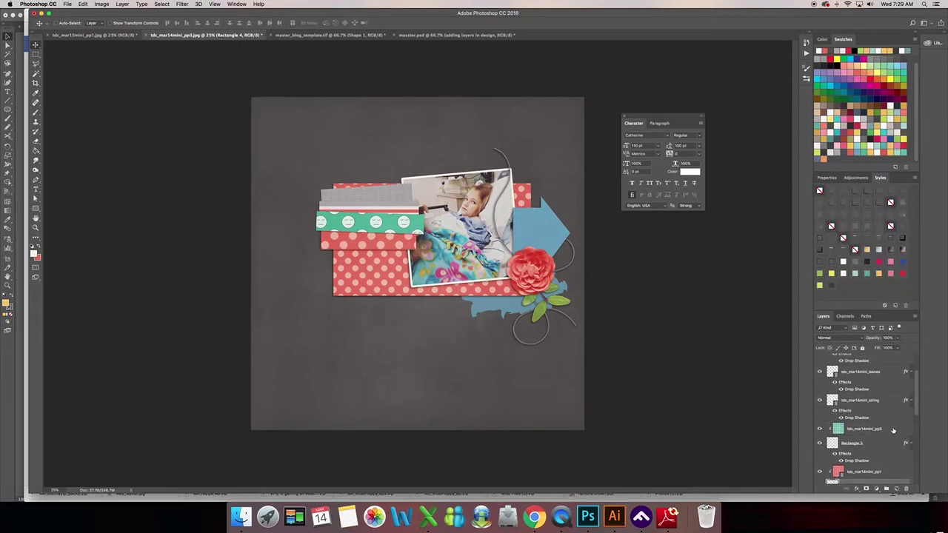
click(892, 430)
click(896, 489)
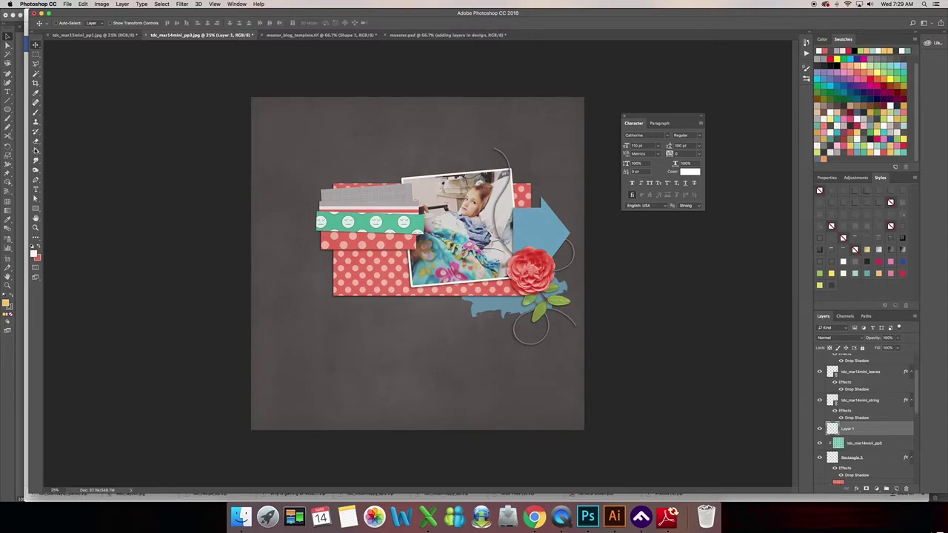
click(35, 209)
drag(317, 245, 422, 263)
Step: Rotate the lowest white rectangle a few degrees counterclockwise so its right end tilts upward
click(35, 45)
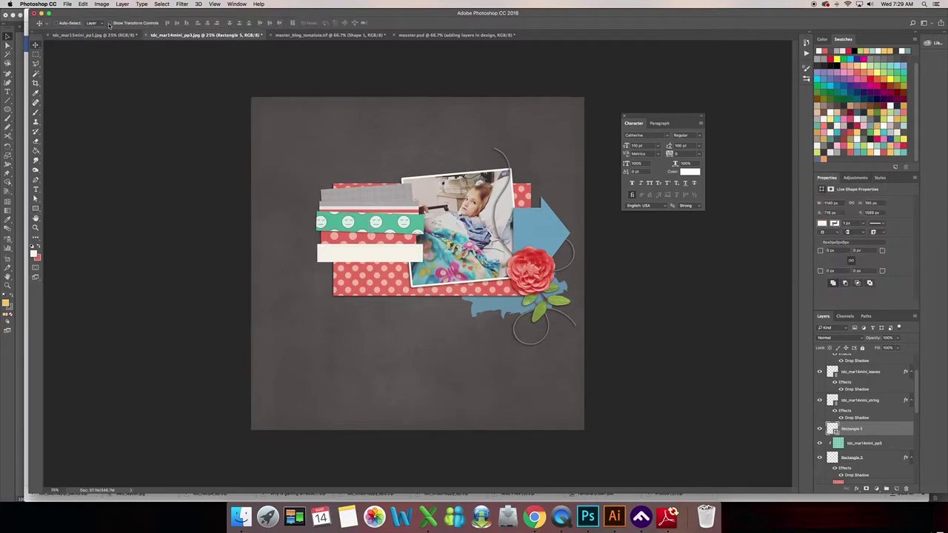
key(super+t)
drag(433, 240, 434, 234)
click(373, 22)
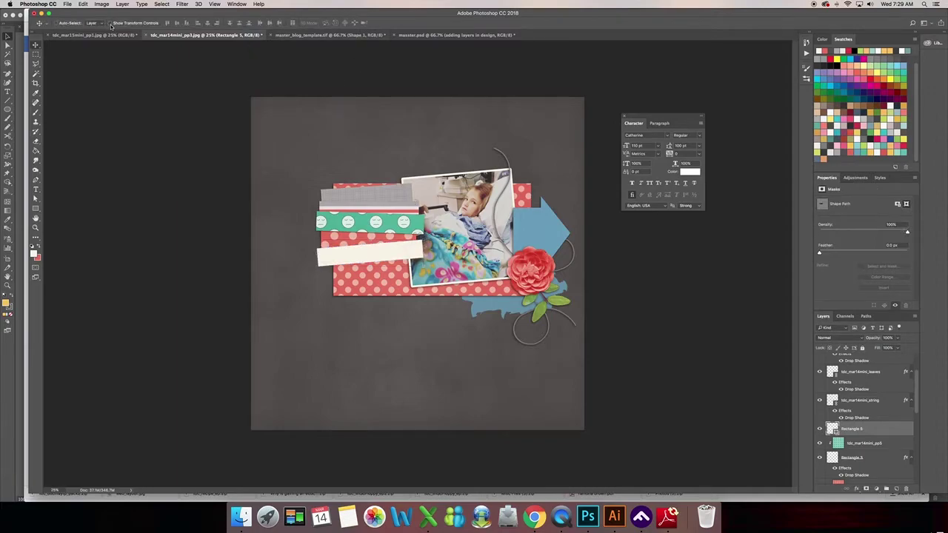
Step: Place the striped paper tdc_mar14mini_pp4.jpg as a linked layer above the lowest white rectangle, Rectangle 5
click(66, 3)
click(117, 145)
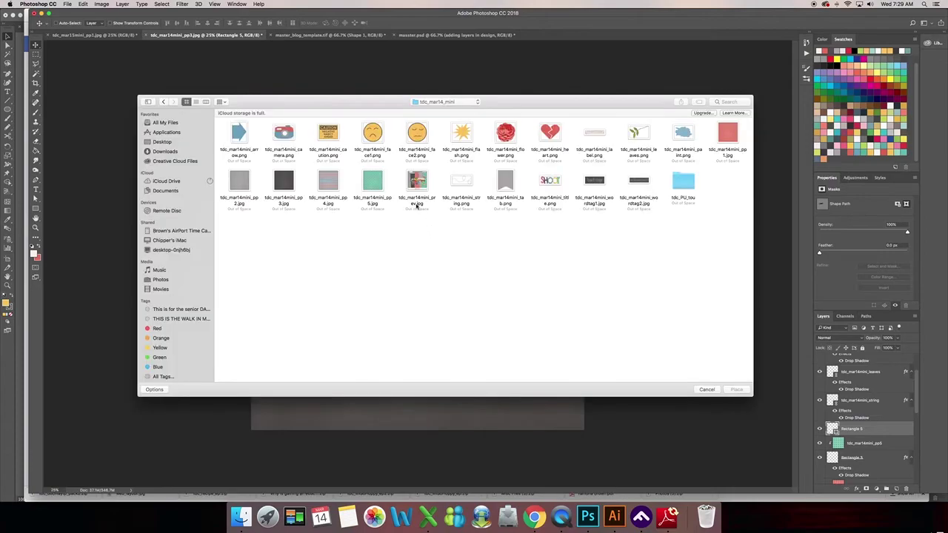
click(335, 179)
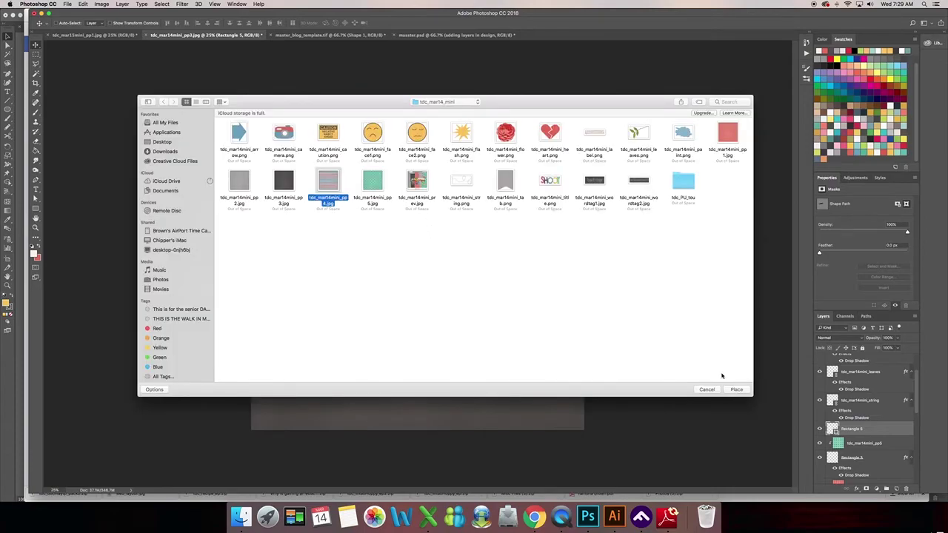
click(723, 387)
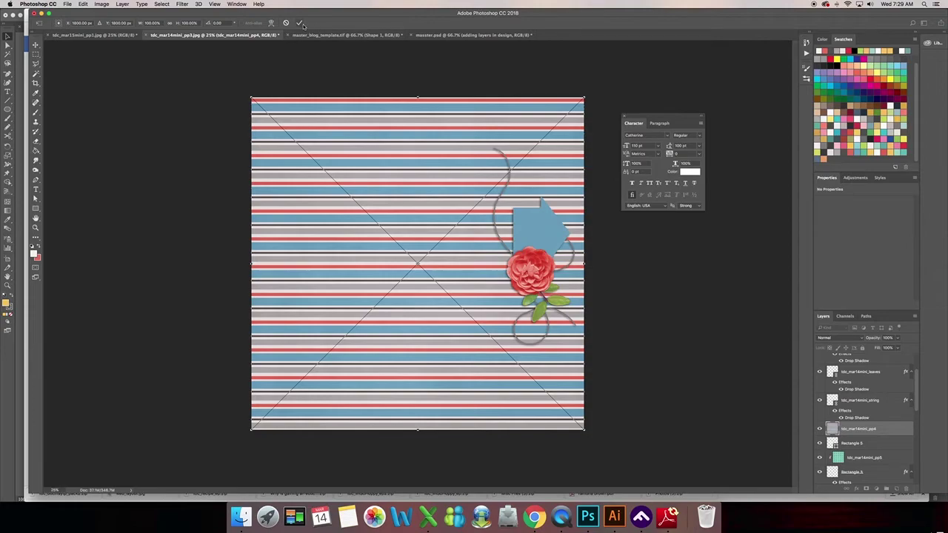
key(Return)
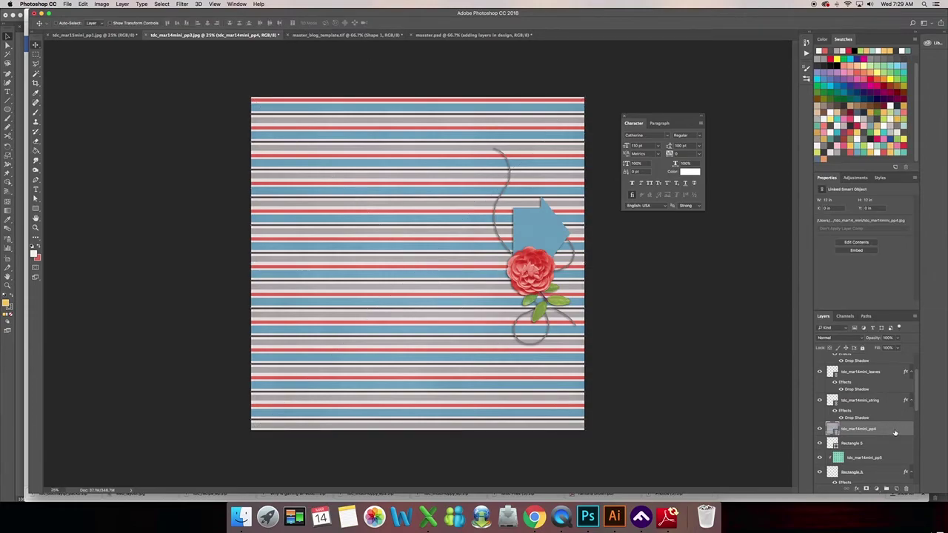
Step: Clip the striped paper to Rectangle 5 and shift it up and right within the strip to show different stripes
right_click(896, 431)
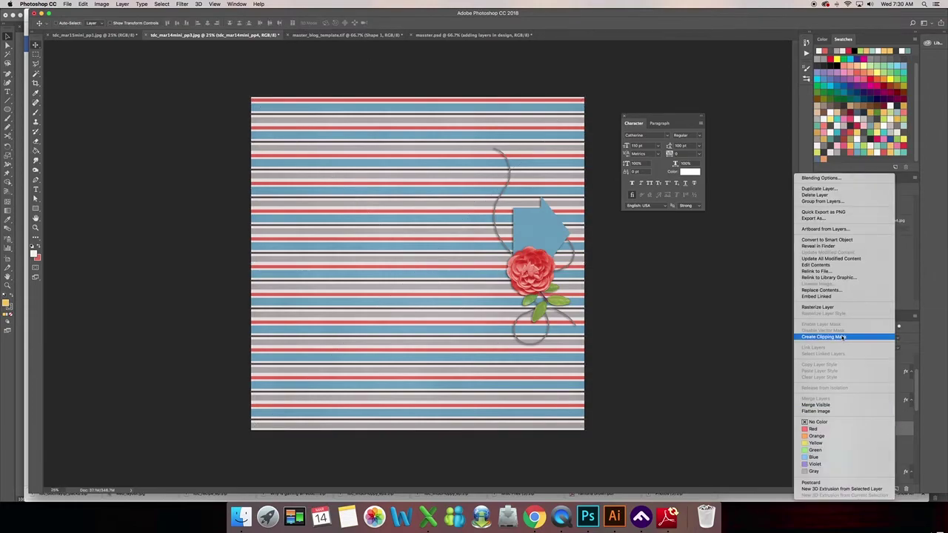
click(842, 337)
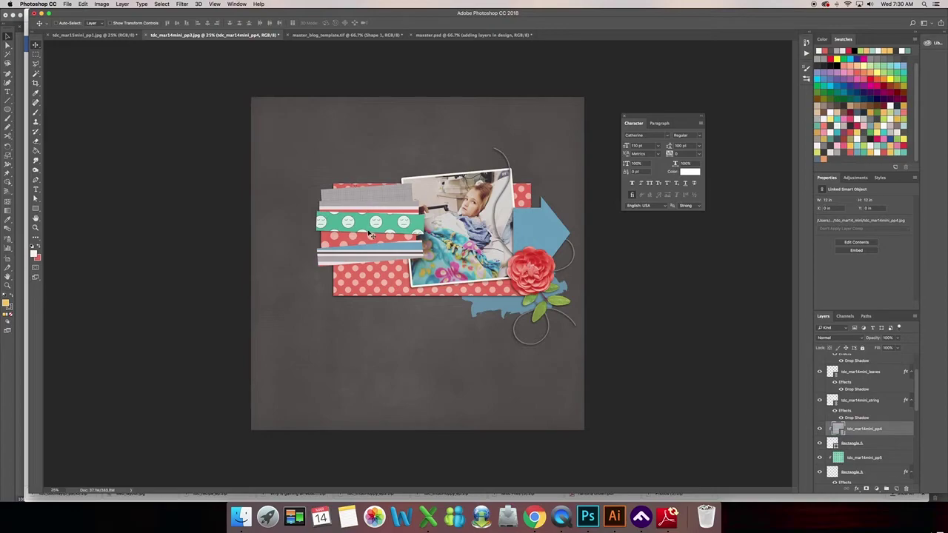
drag(386, 257, 425, 239)
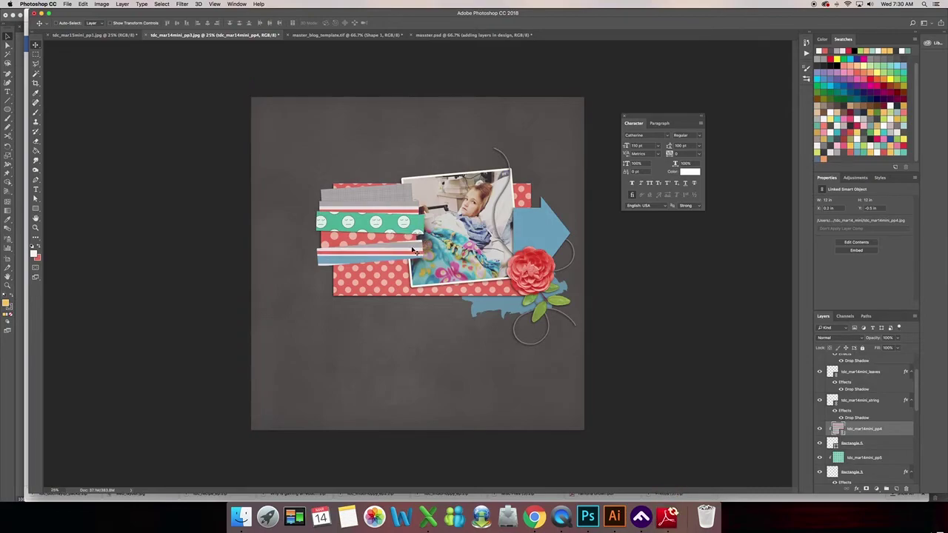
Step: Apply the drop shadow style to the Rectangle 5 layer under the new striped paper
click(879, 443)
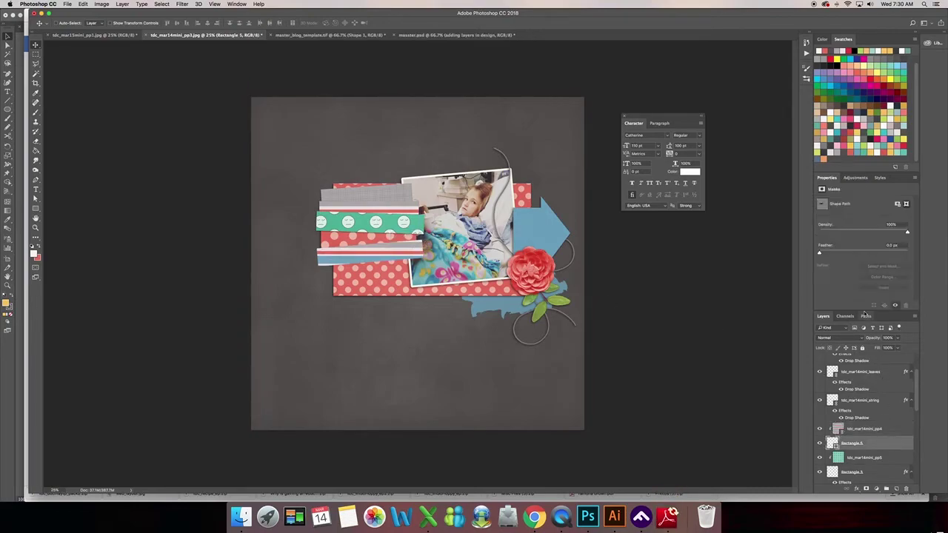
click(880, 178)
click(842, 192)
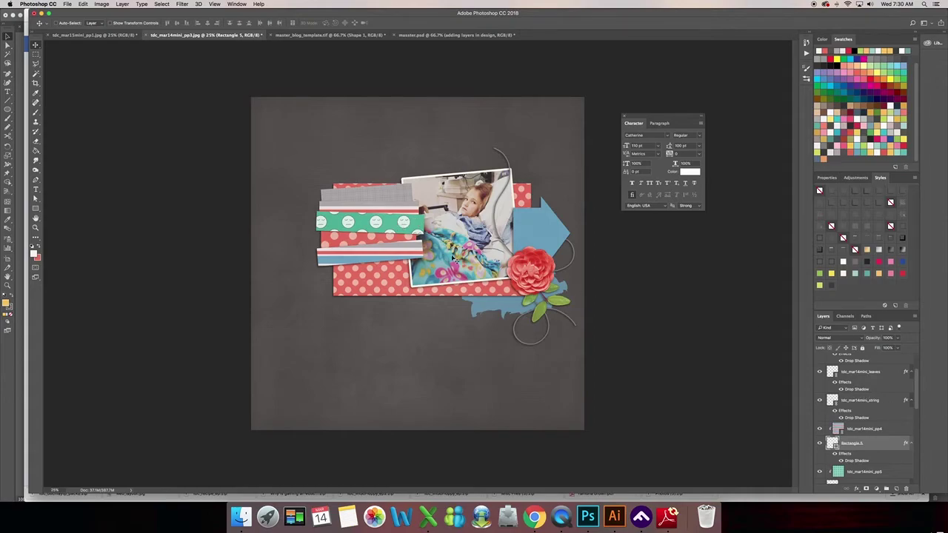
Step: Duplicate the gray tdc_mar14mini_pp2 paper together with Rectangle 1 and position the copy just below the lower striped strip
scroll(866, 416, down, 5)
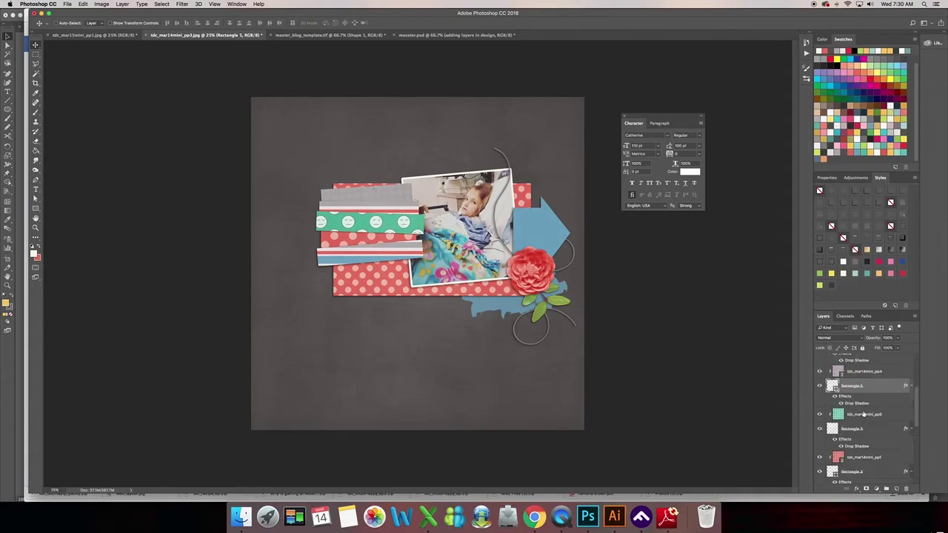
scroll(869, 433, down, 3)
click(875, 441)
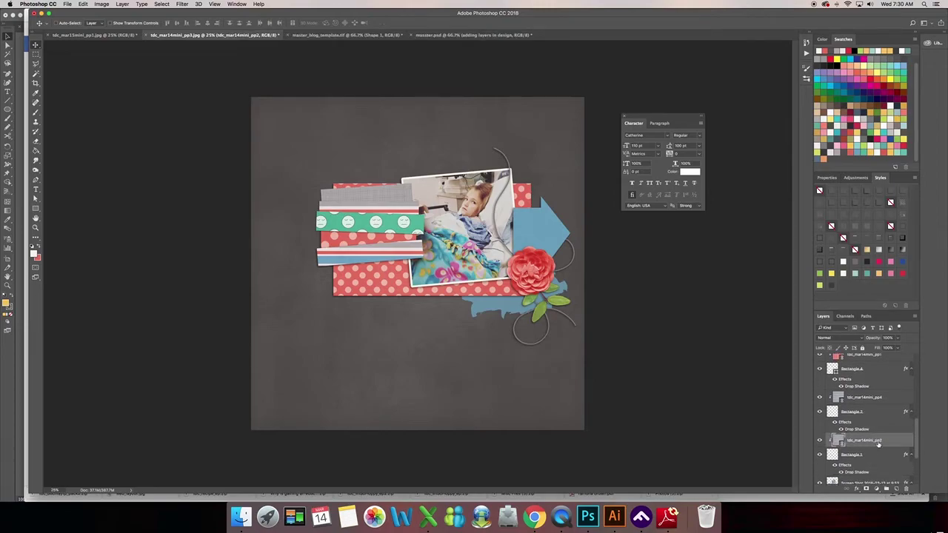
shift+click(878, 453)
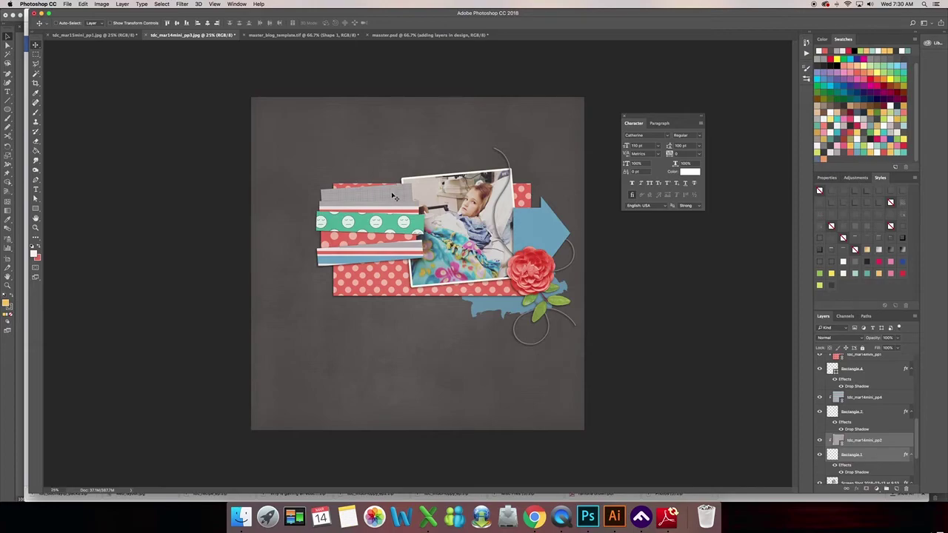
drag(392, 199, 400, 249)
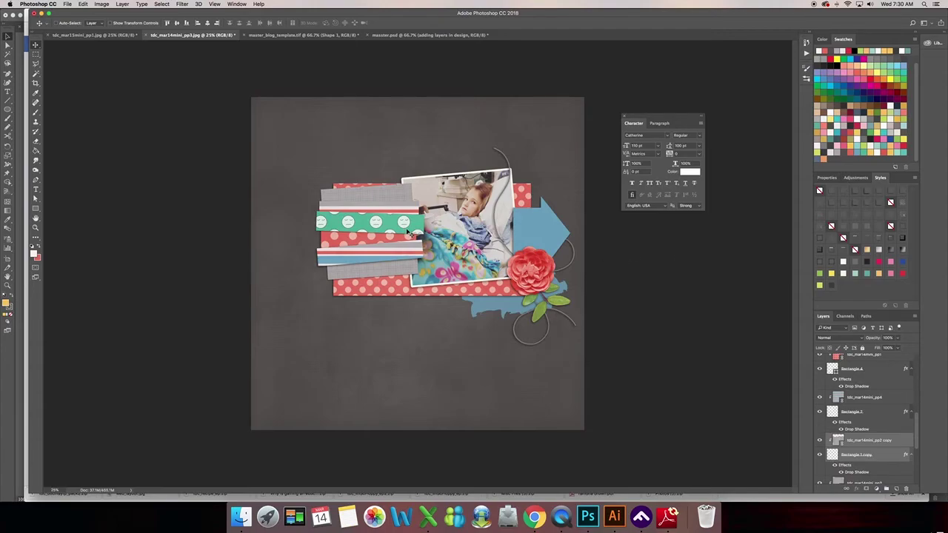
Step: Duplicate the green tdc_mar14mini_pp5 paper with its rectangle and position the copy partly under the lower striped strip
scroll(884, 400, up, 3)
scroll(886, 403, up, 1)
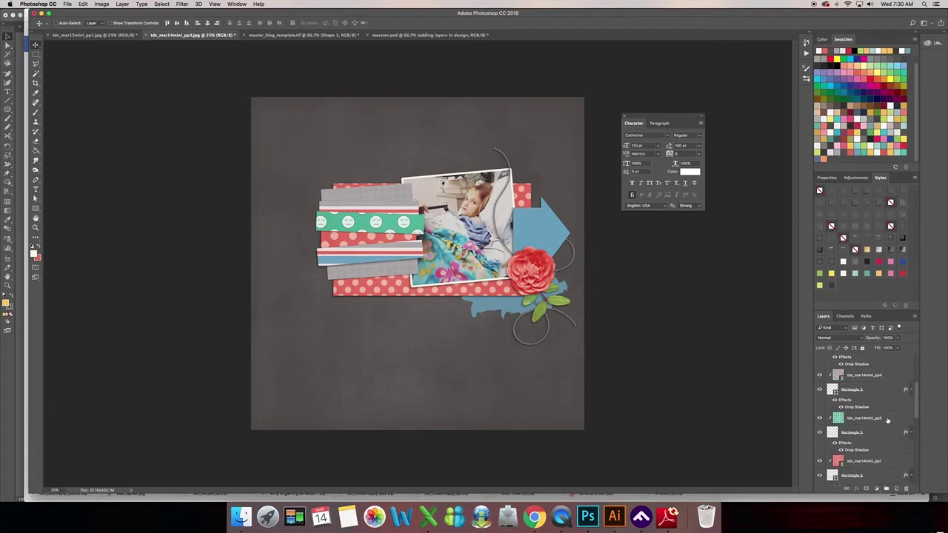
click(887, 419)
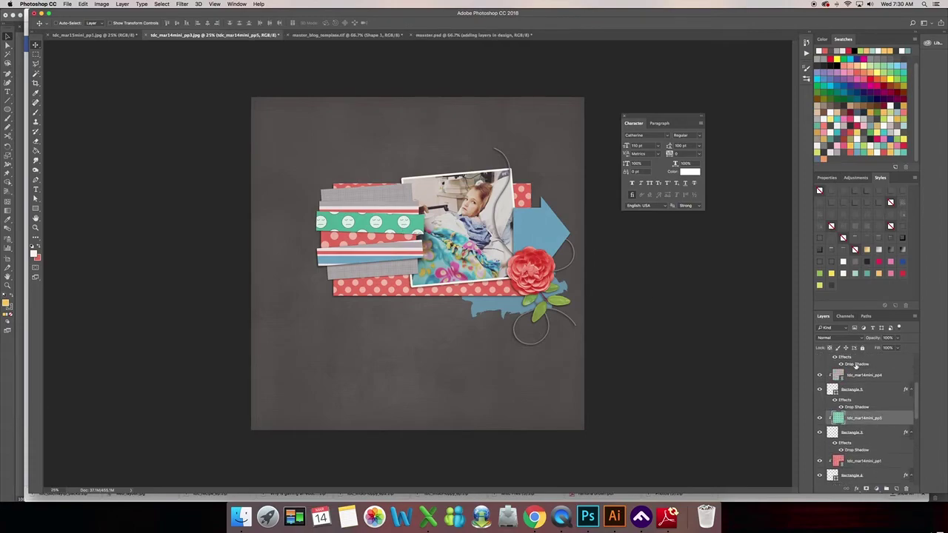
shift+click(873, 434)
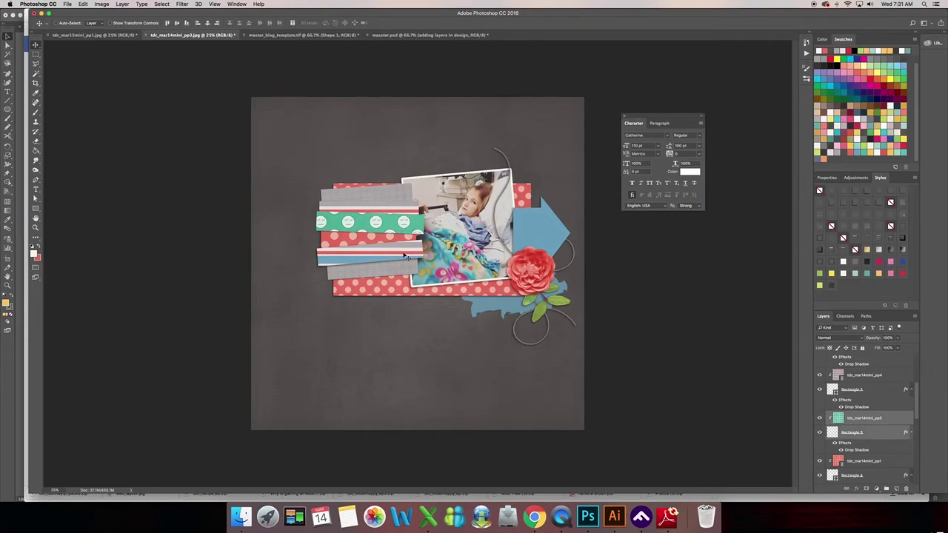
drag(375, 223, 374, 265)
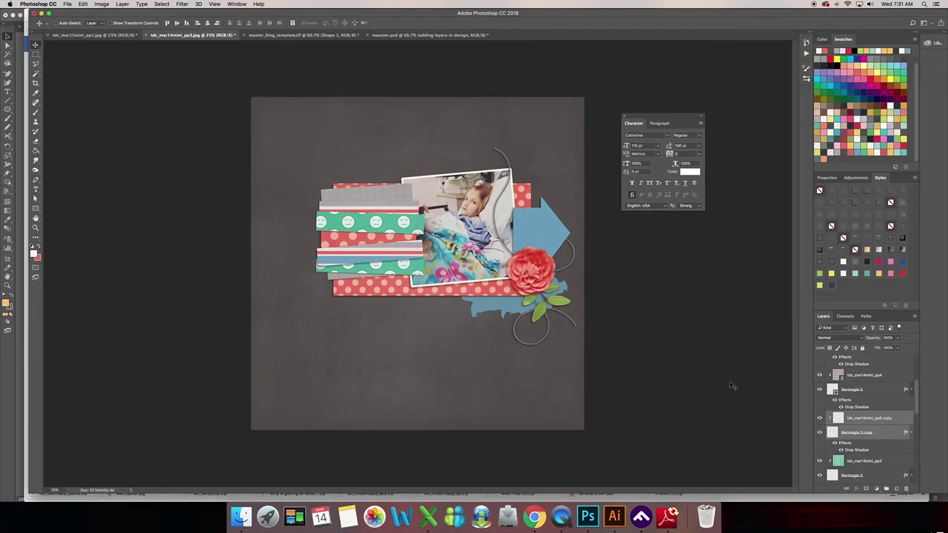
Step: Nudge the upper gray strip slightly and move the copied gray strip down so more of it shows below the green copy
scroll(857, 421, down, 10)
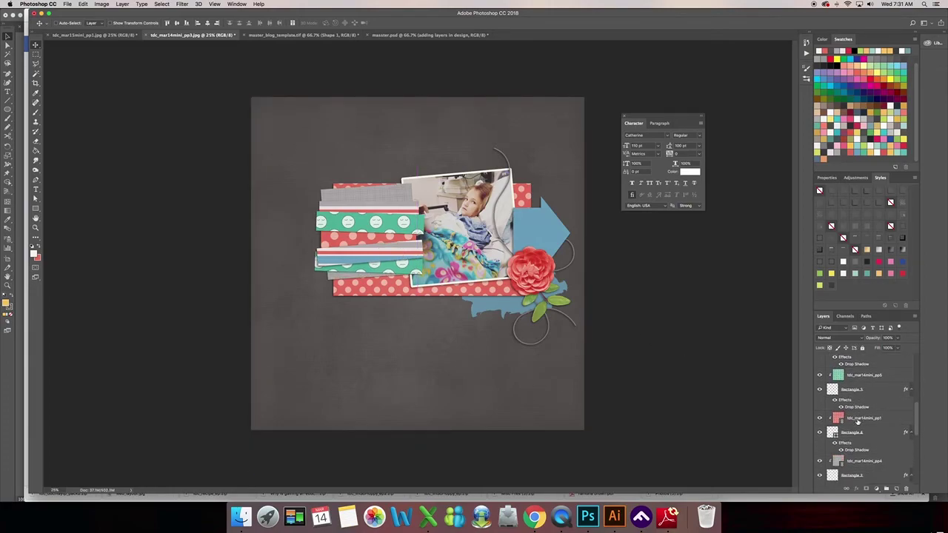
scroll(858, 421, down, 1)
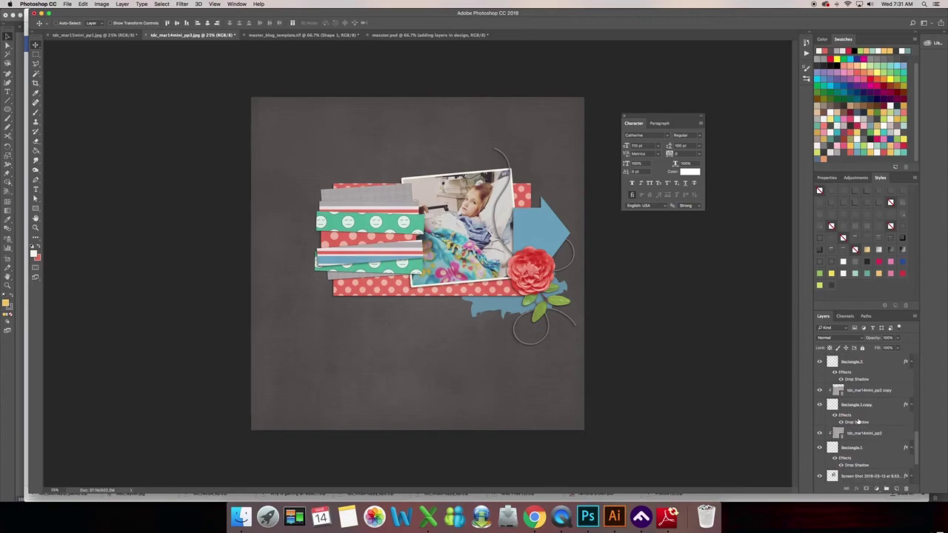
click(864, 434)
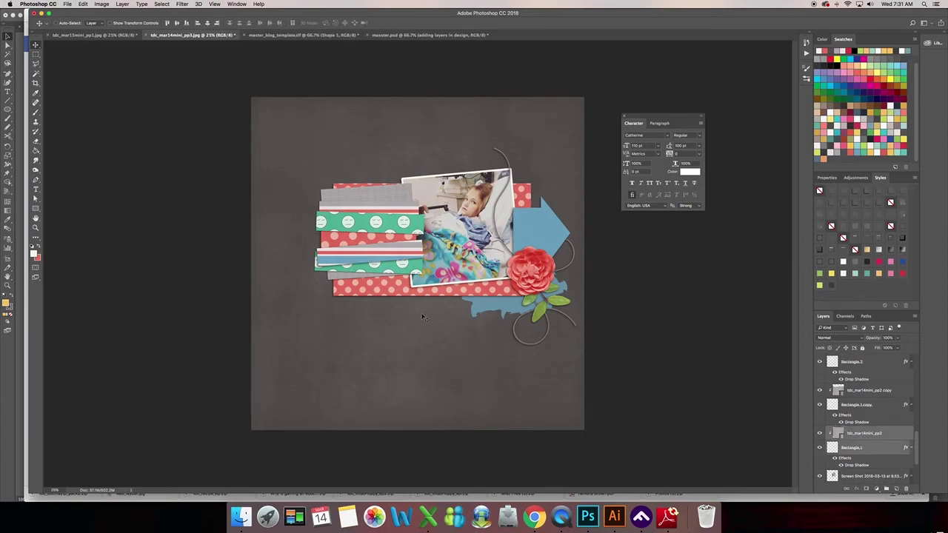
drag(354, 282, 354, 282)
click(863, 393)
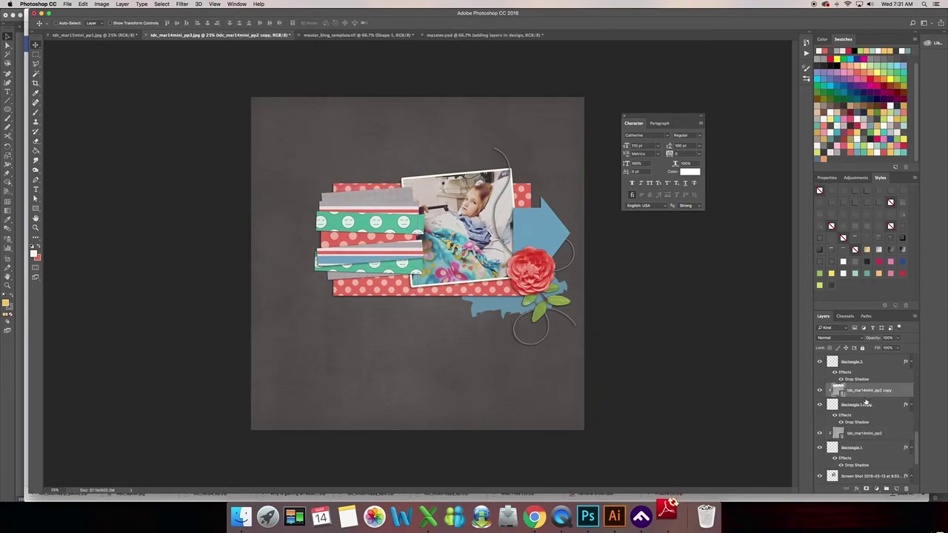
drag(372, 283, 370, 289)
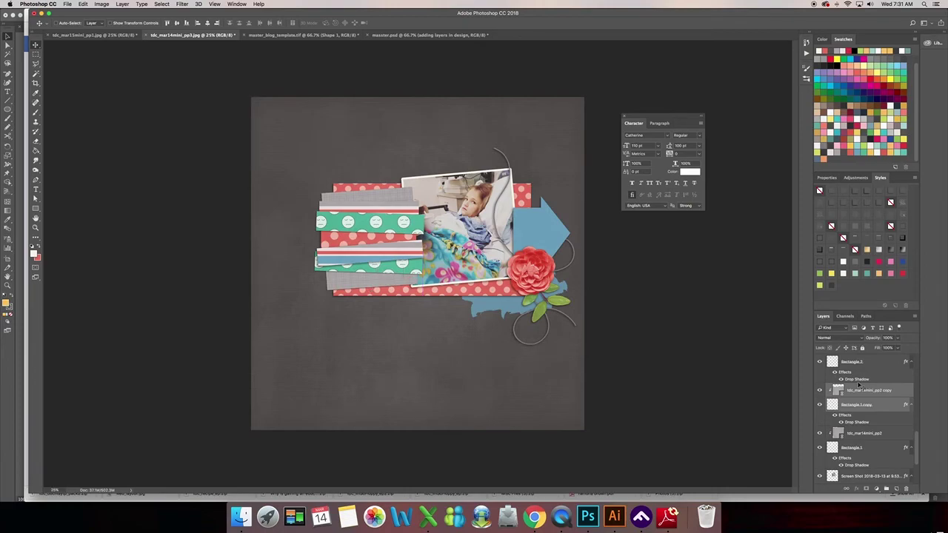
Step: Select the tdc_mar14mini_flower layer at the top of the layer stack
scroll(867, 414, up, 5)
click(888, 359)
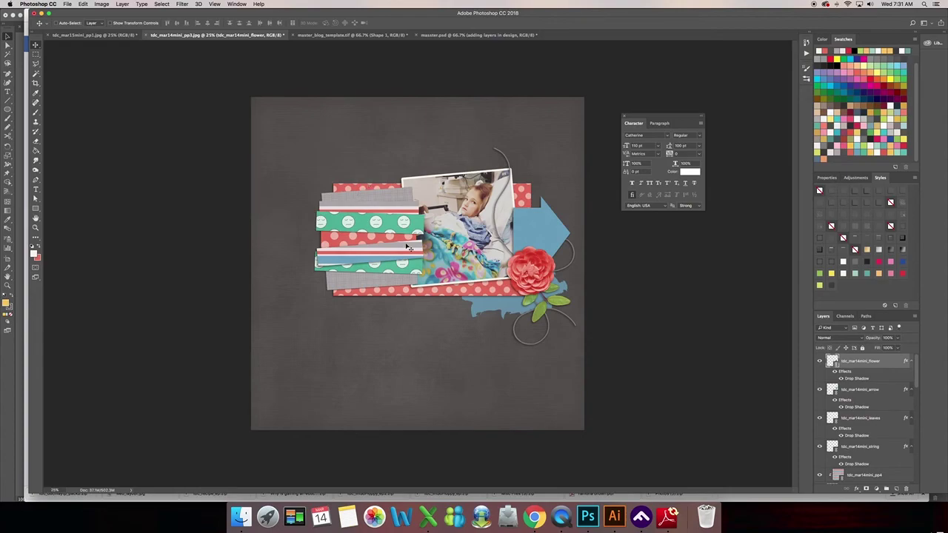
click(67, 4)
click(116, 149)
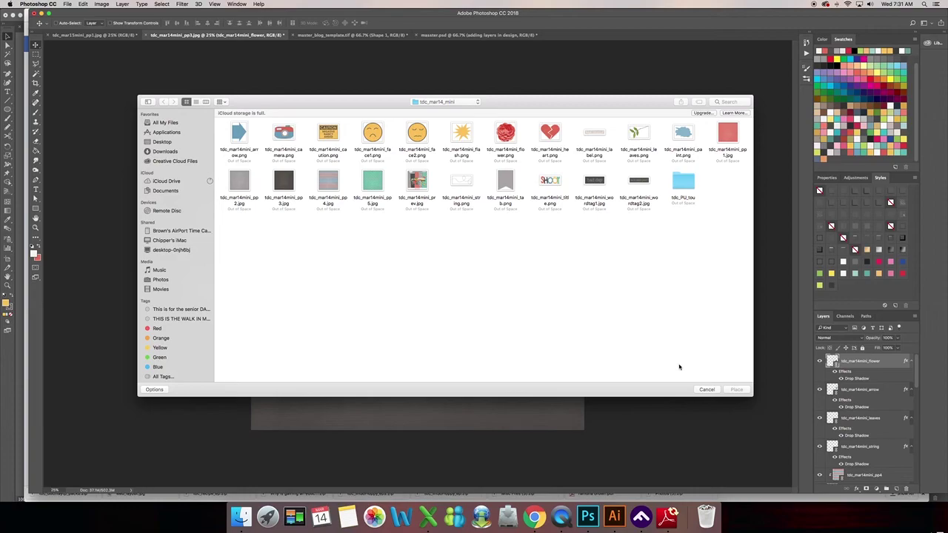
click(702, 390)
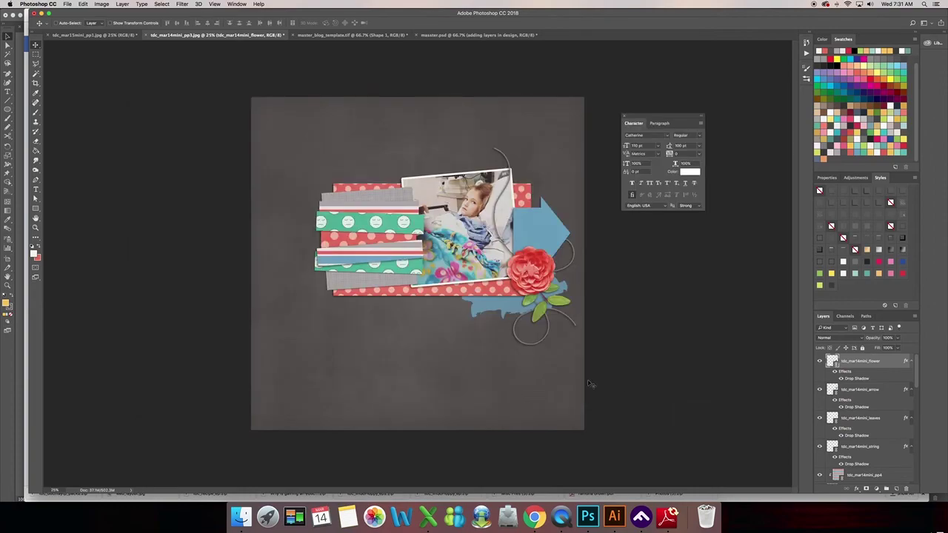